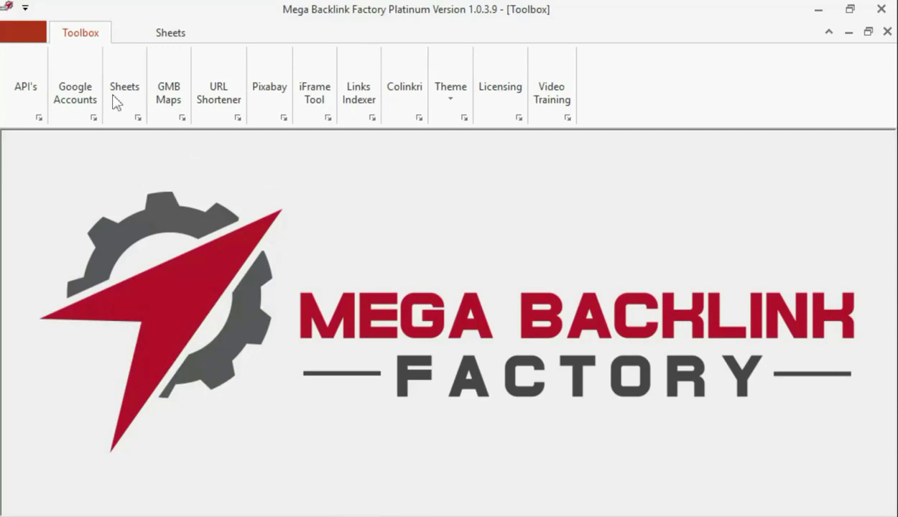
# Step: Open the Sheets tool and examine its child folder name, primary keyword, secondary keyword and URL fields
pyautogui.click(120, 95)
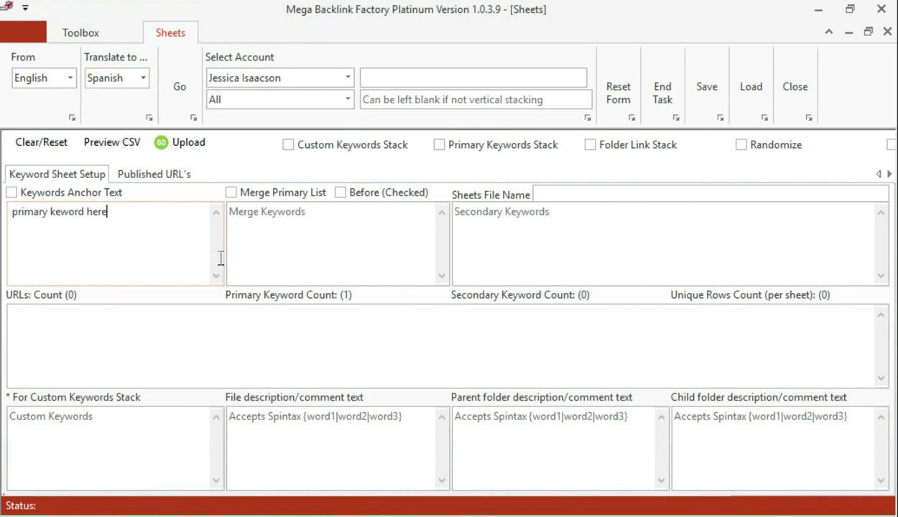
pyautogui.click(387, 101)
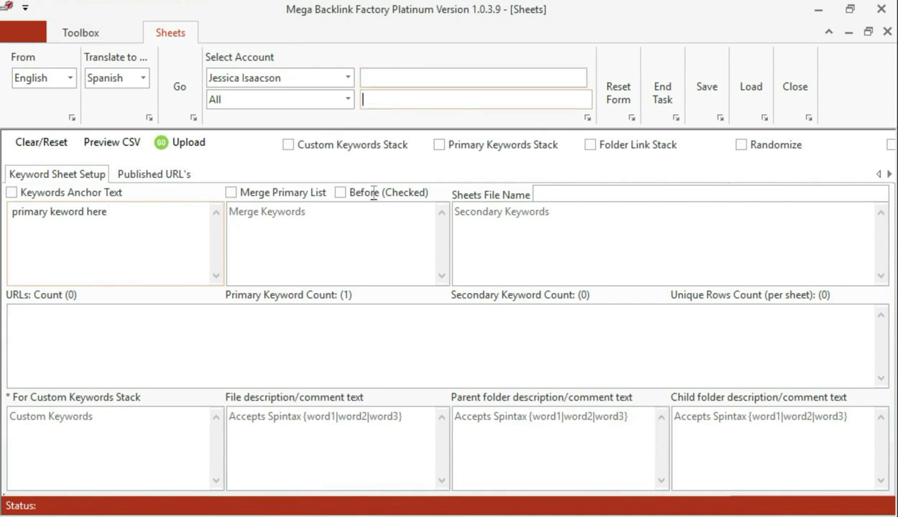
pyautogui.click(110, 257)
pyautogui.click(503, 249)
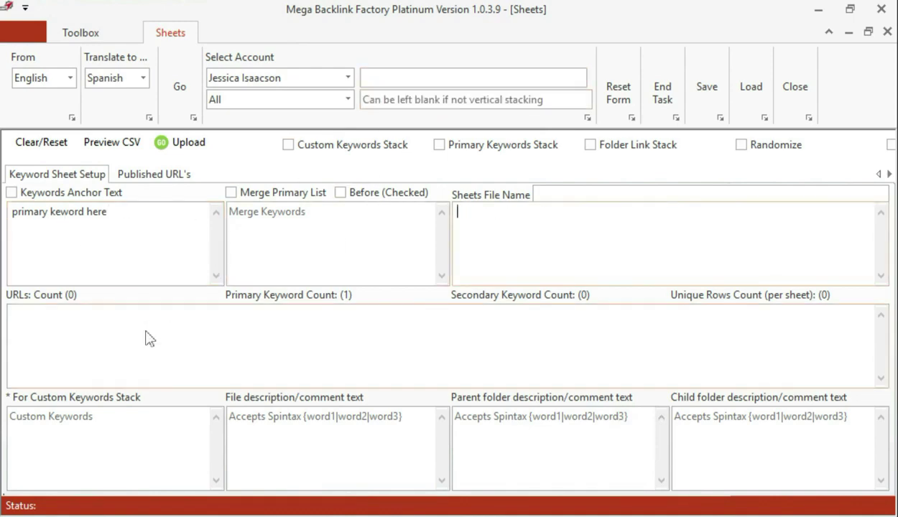
pyautogui.click(81, 327)
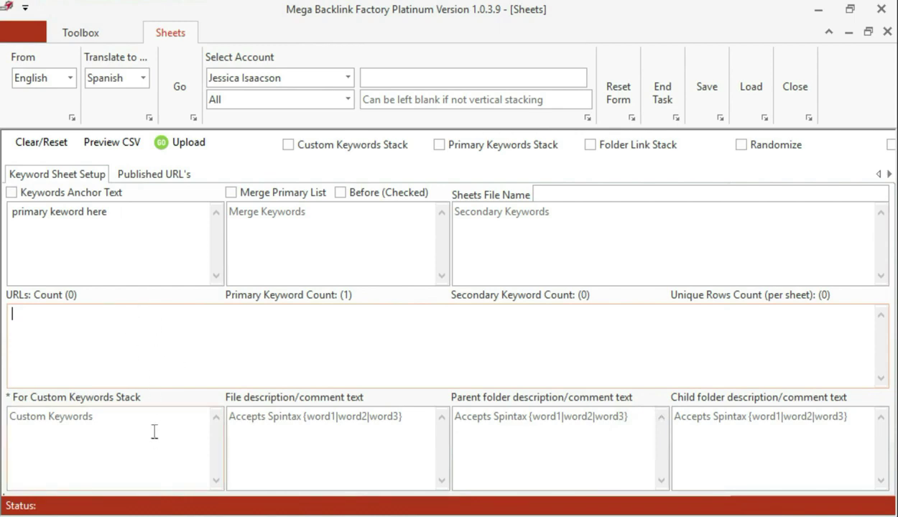
# Step: Examine the URLs box and the file, parent folder and child folder description fields of the sheet setup
pyautogui.click(359, 434)
pyautogui.click(557, 436)
pyautogui.click(760, 441)
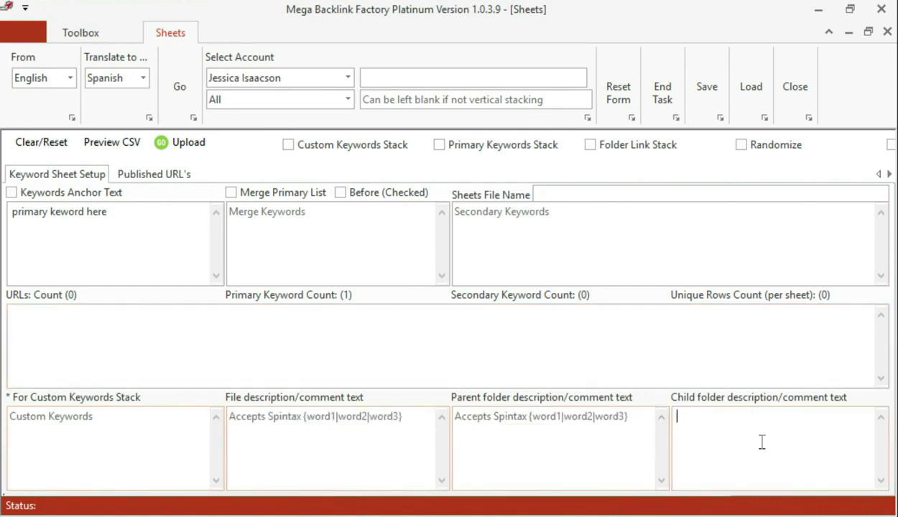
pyautogui.click(308, 337)
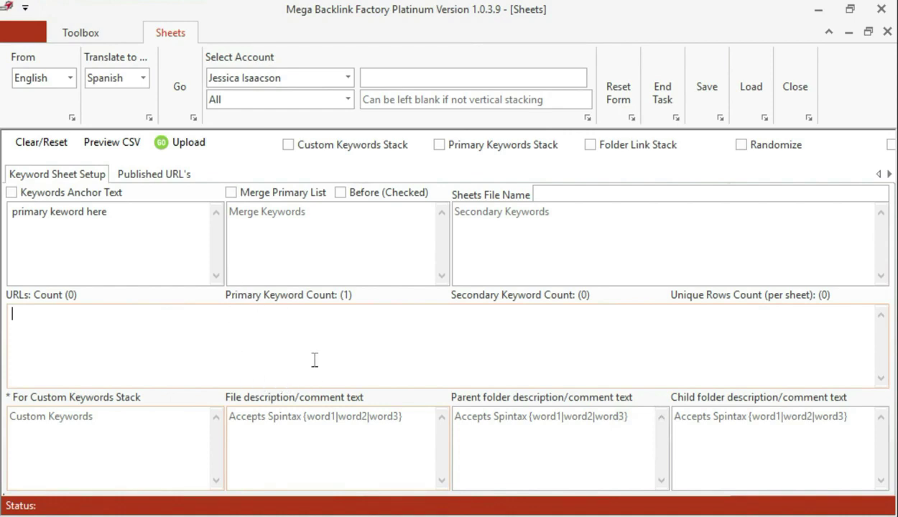
pyautogui.click(373, 422)
pyautogui.click(532, 428)
pyautogui.click(748, 431)
pyautogui.press('Tab')
pyautogui.press('Tab')
pyautogui.press('Tab')
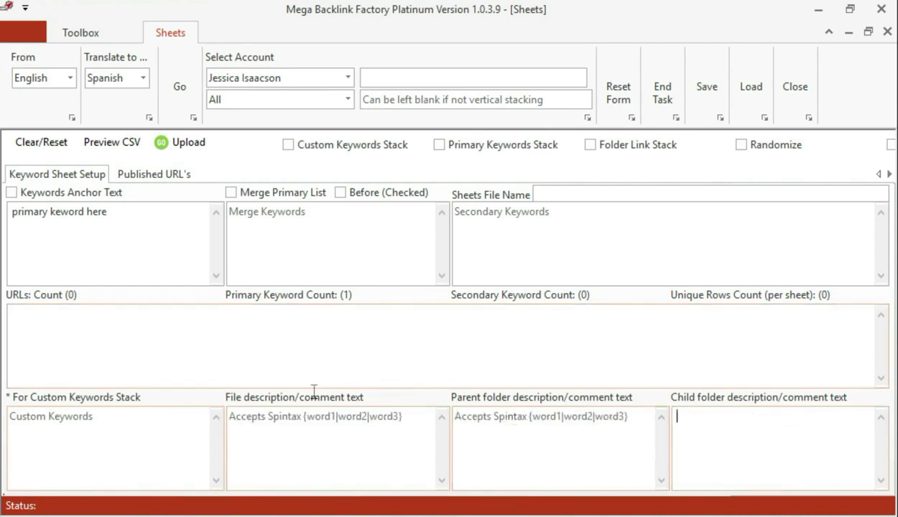
pyautogui.click(389, 440)
pyautogui.click(553, 437)
pyautogui.click(746, 446)
pyautogui.click(355, 427)
pyautogui.click(489, 439)
pyautogui.click(809, 451)
pyautogui.click(343, 452)
pyautogui.click(791, 444)
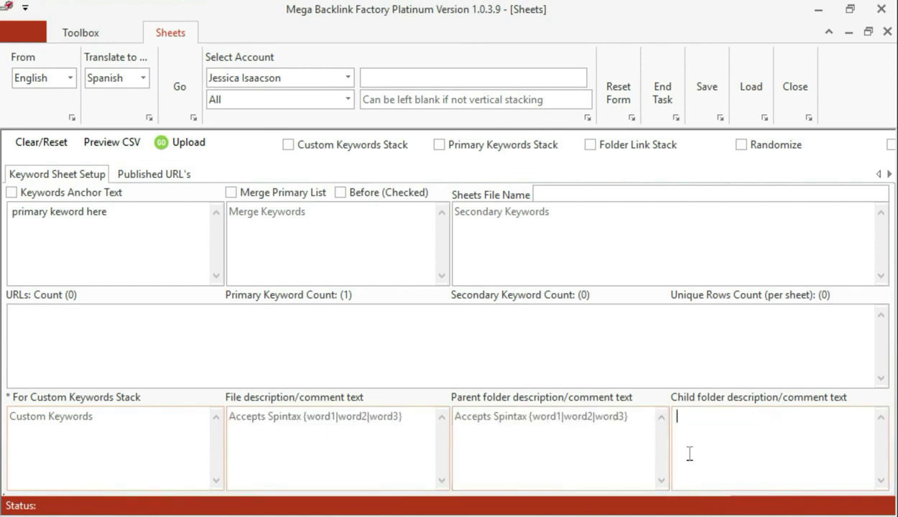
pyautogui.click(403, 447)
pyautogui.click(547, 449)
pyautogui.click(718, 447)
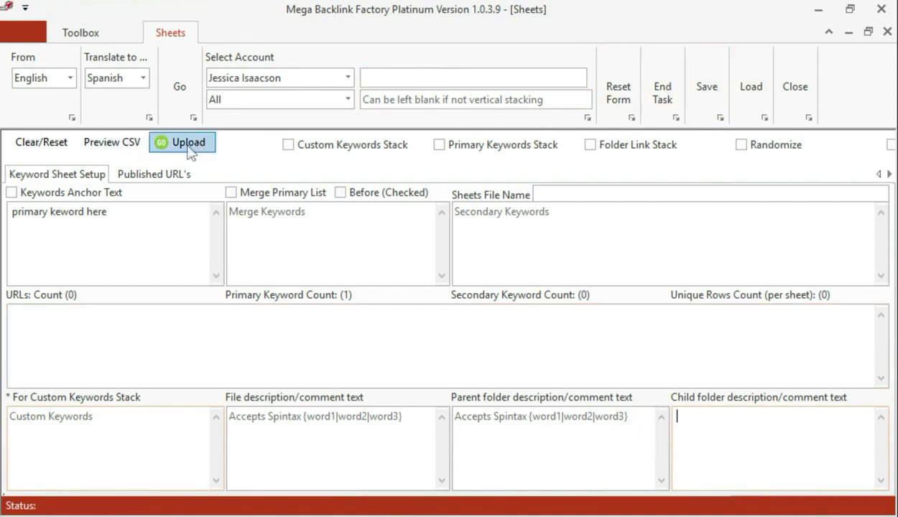
pyautogui.click(273, 351)
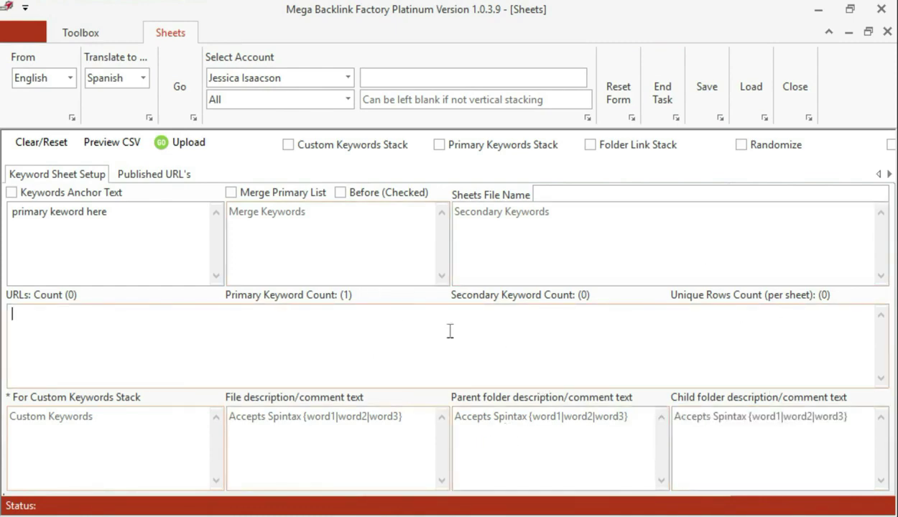
pyautogui.click(101, 40)
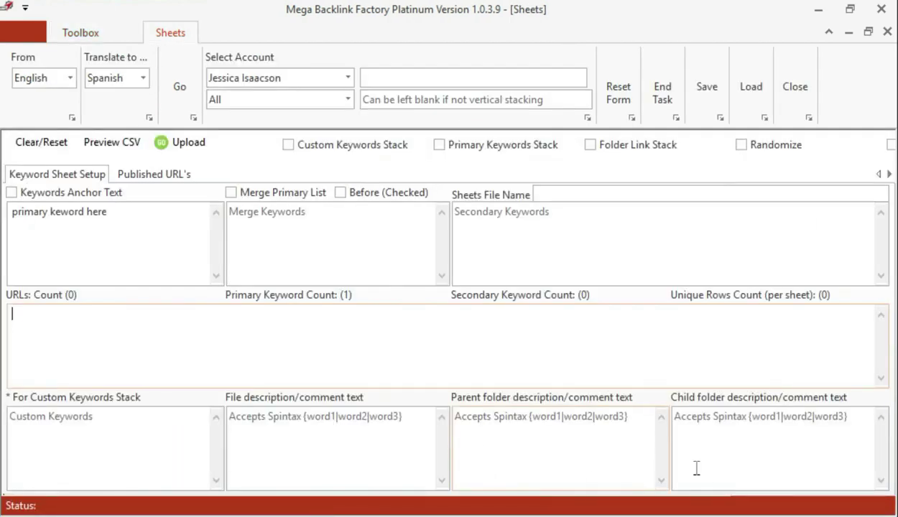
pyautogui.click(720, 451)
pyautogui.click(597, 444)
pyautogui.click(433, 435)
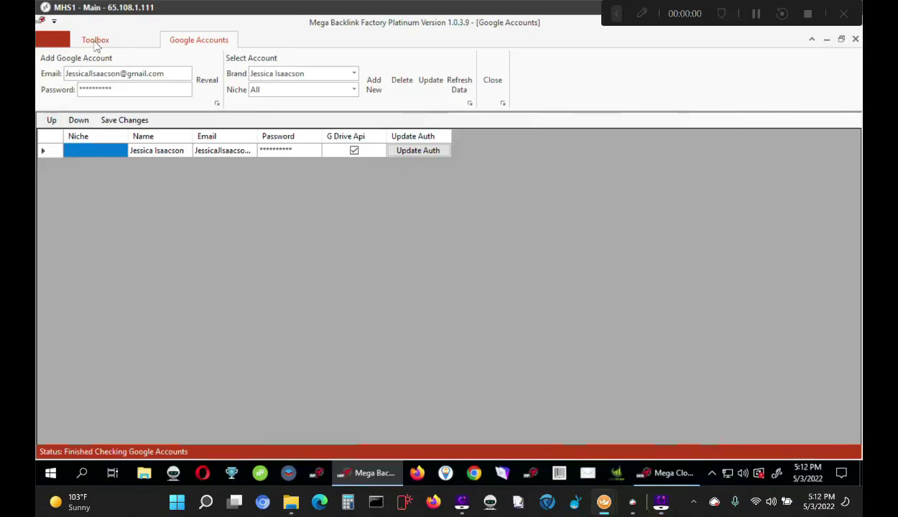
# Step: Open the Sheets tool from the toolbox and enter "web hosting" and "website hosting" as primary keywords on separate lines
pyautogui.click(95, 40)
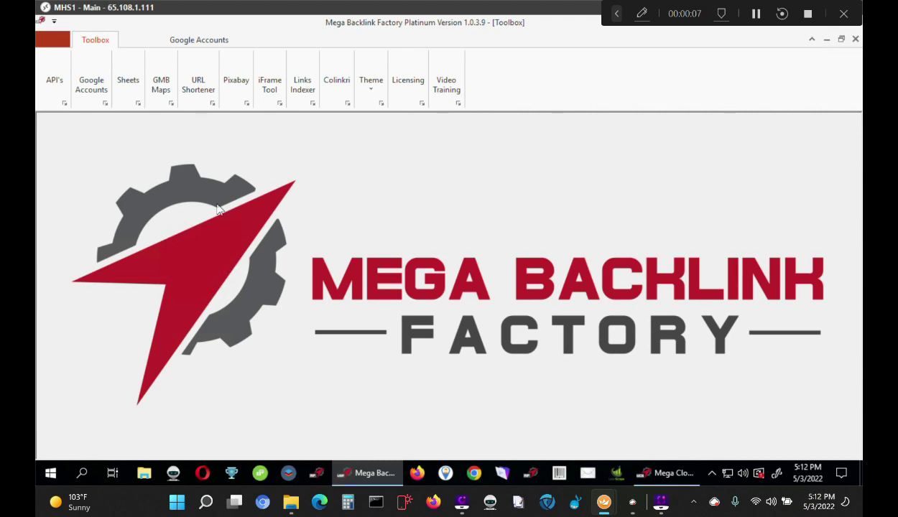
pyautogui.click(127, 84)
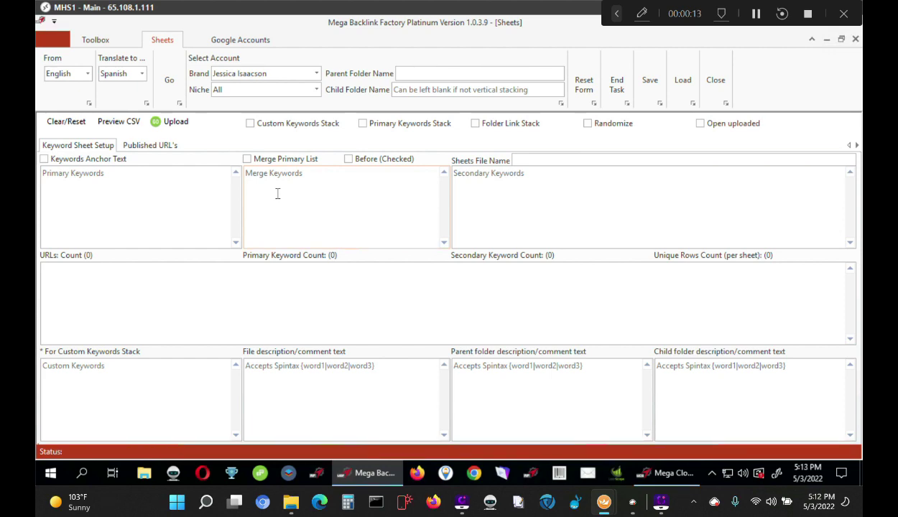
pyautogui.click(206, 192)
pyautogui.write('web hosting')
pyautogui.press('Return')
pyautogui.write('website hosting')
pyautogui.press('Return')
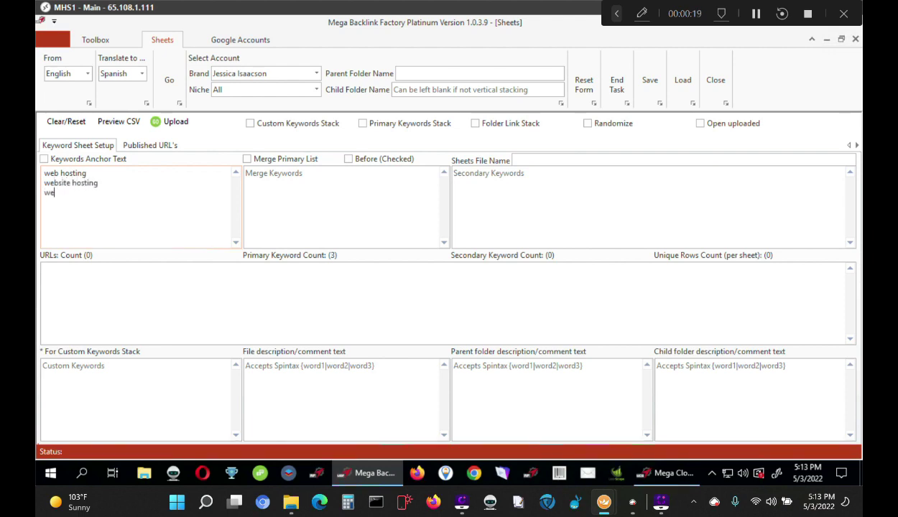
# Step: Add "web hosting service provider" and "web hosting company" on new lines of the primary keywords
pyautogui.write('web hosting')
pyautogui.hotkey('ctrl', 'shift', 'Left')
pyautogui.press('BackSpace')
pyautogui.write('service provider')
pyautogui.press('Return')
pyautogui.write('web hosting compa')
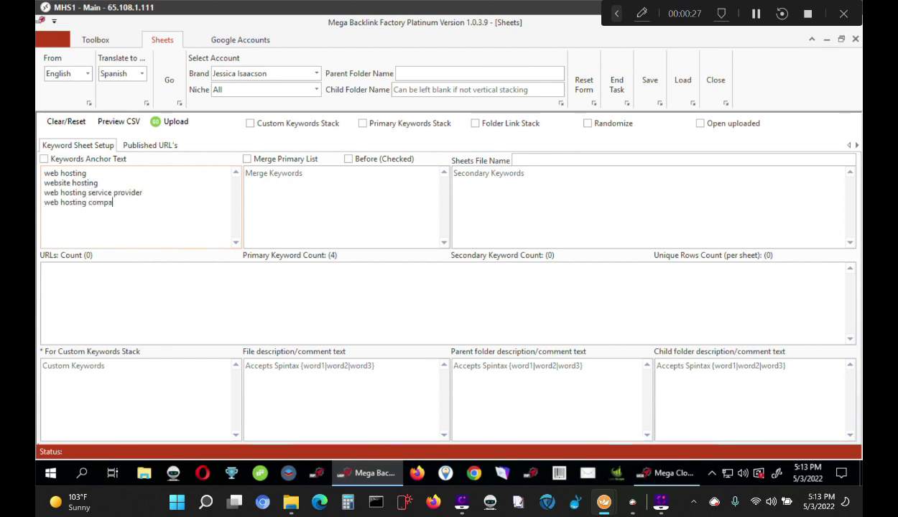
# Step: Add "web hosting companies in" as the last primary keyword, correcting its misspellings
pyautogui.write('web hosoting compa')
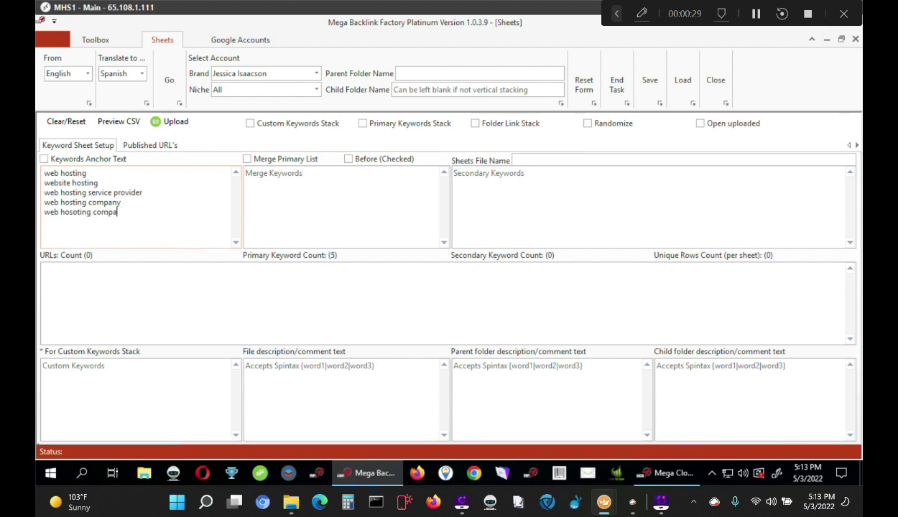
pyautogui.write('n')
pyautogui.hotkey('ctrl', 'shift', 'Left')
pyautogui.hotkey('ctrl', 'shift', 'Left')
pyautogui.write('hosting omcpani')
pyautogui.hotkey('ctrl', 'shift', 'Left')
pyautogui.hotkey('ctrl', 'shift', 'Left')
pyautogui.hotkey('ctrl', 'shift', 'Right')
pyautogui.write('companies in')
# Step: Enter New York, Los Angeles, India, Jaipur, Delhi and Mumbai as merge keywords, one per line
pyautogui.click(351, 193)
pyautogui.write('New Y')
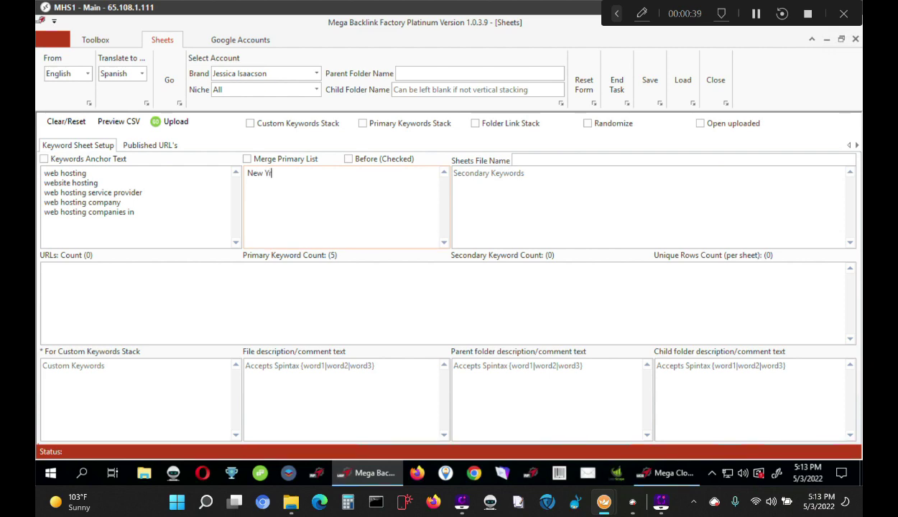
pyautogui.write('ork')
pyautogui.press('Return')
pyautogui.write('Los Angeles ')
pyautogui.write('India ')
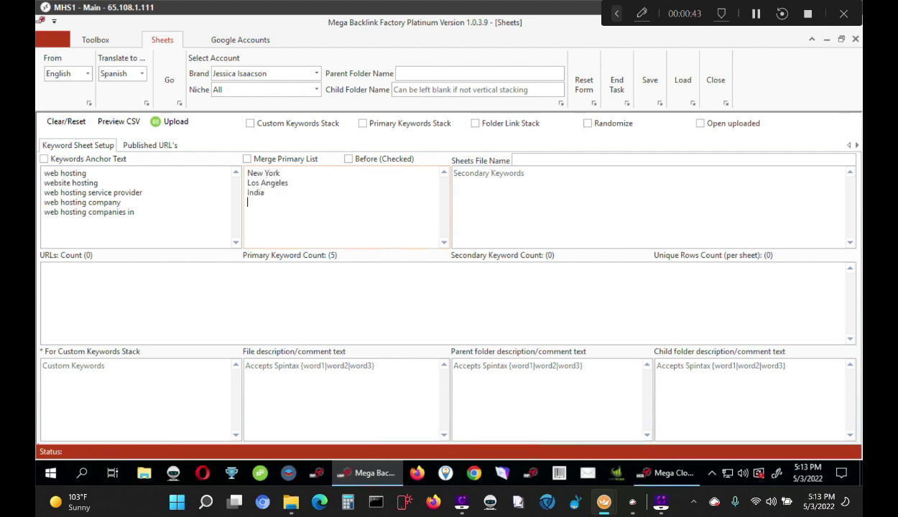
pyautogui.write('Jaipur')
pyautogui.press('Return')
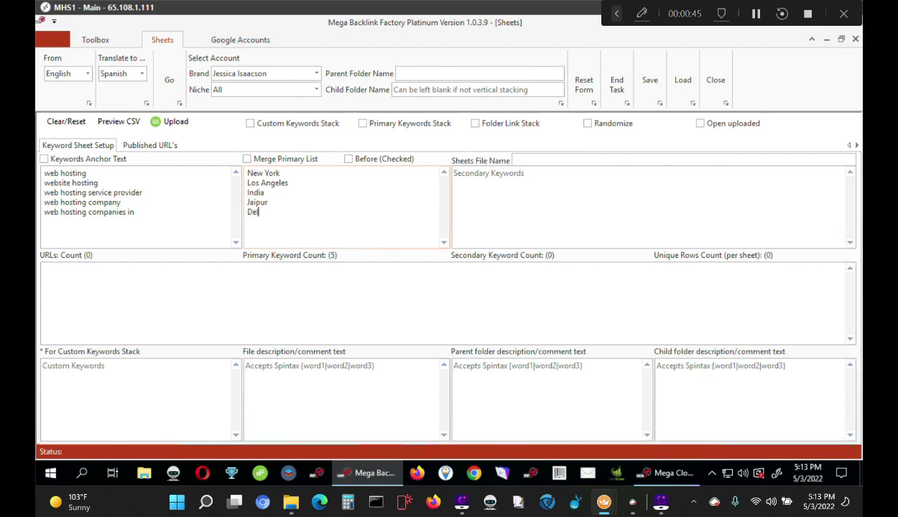
pyautogui.write('Mumb')
pyautogui.press('BackSpace')
pyautogui.write('mb')
# Step: Write a note in the URLs box listing youtube urls, blog post, pbns, local citation urls and any other existing tier1 backlinks to boost
pyautogui.click(244, 275)
pyautogui.write('youtube urls')
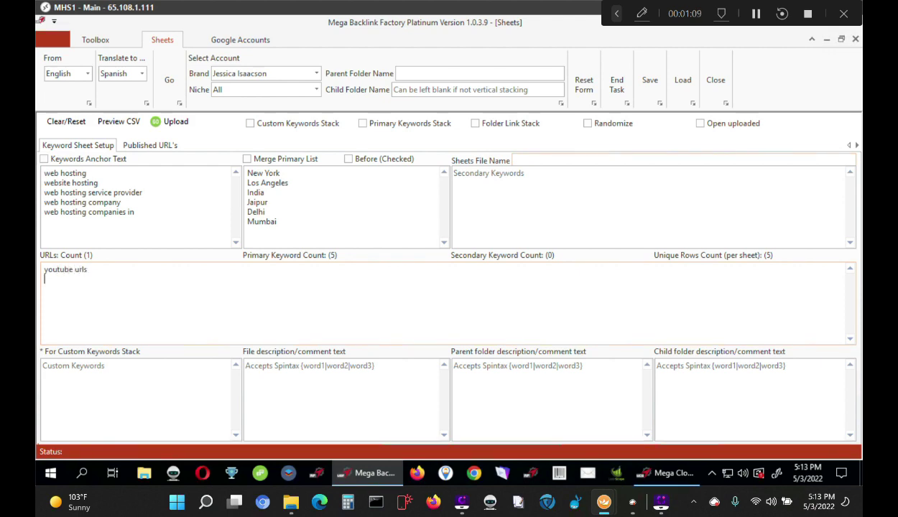
pyautogui.write(' blog post pbns ')
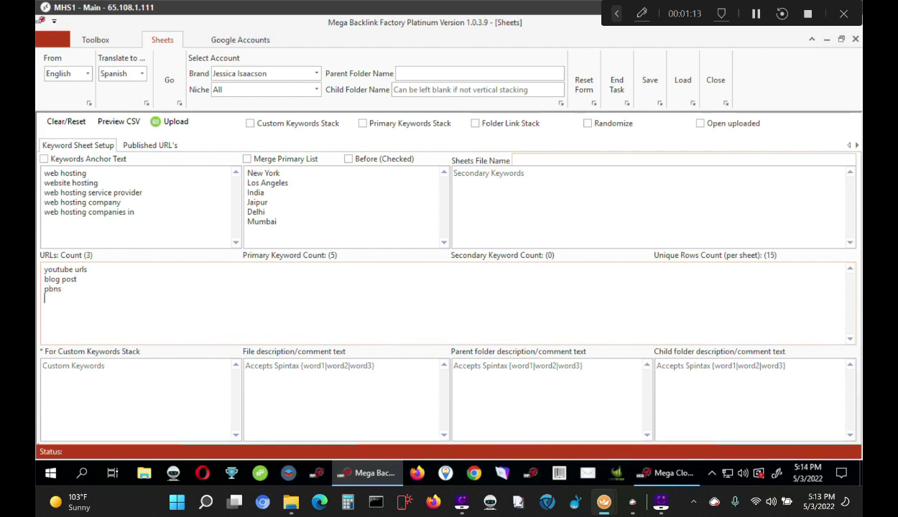
pyautogui.write('any other type of backlinks we cr')
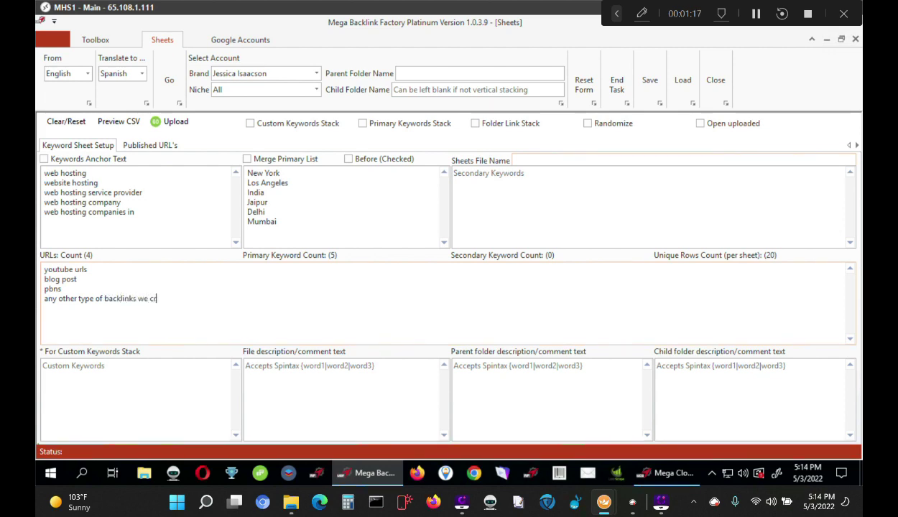
pyautogui.write('eated in past which we wan')
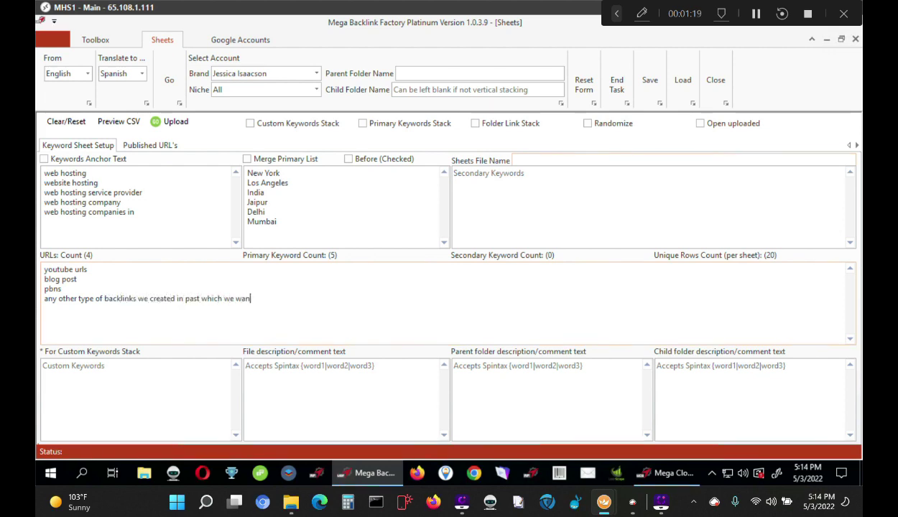
pyautogui.write('t to boost shall be in this box ')
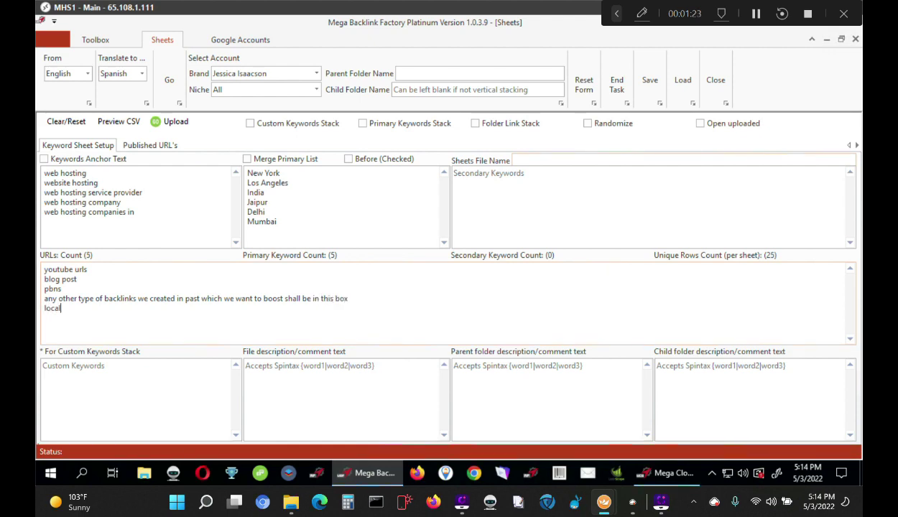
pyautogui.write('local citation urls of our business website or any other')
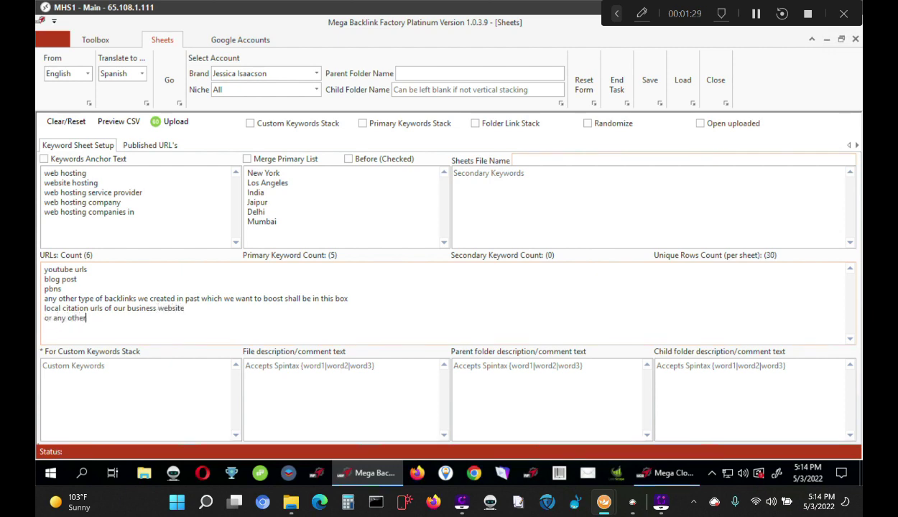
pyautogui.write(' backlink which is our existing tier1')
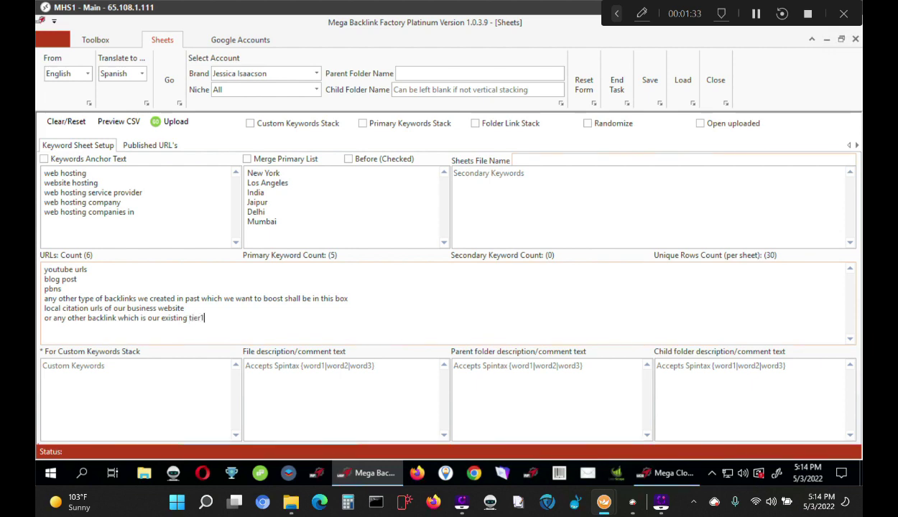
pyautogui.write(' backlink.')
pyautogui.hotkey('ctrl', 'a')
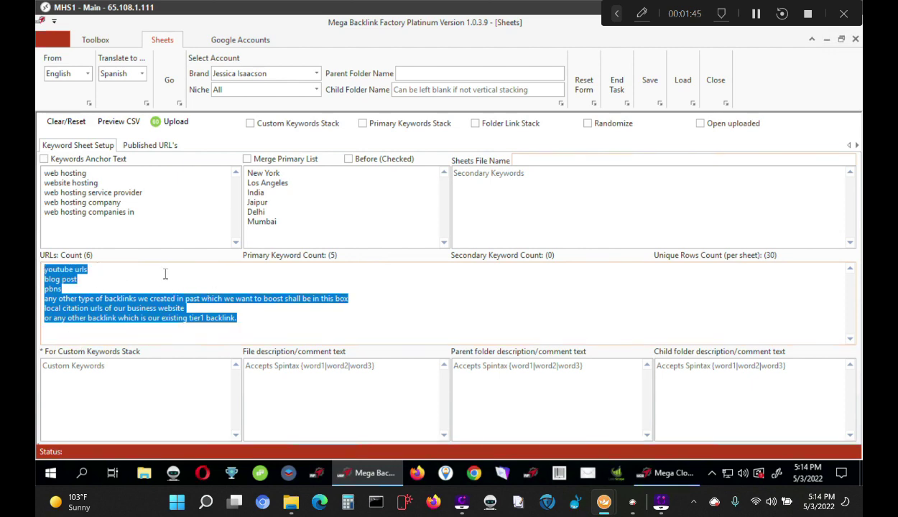
pyautogui.write('https')
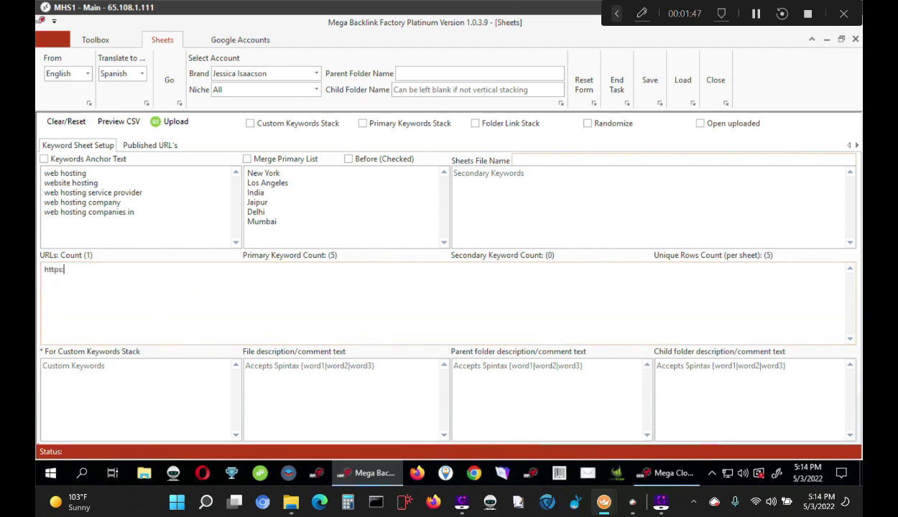
pyautogui.write('://g.com')
pyautogui.press('Return')
pyautogui.hotkey('ctrl', 'v')
pyautogui.press('Return')
pyautogui.hotkey('ctrl', 'v')
pyautogui.press('Return')
pyautogui.hotkey('ctrl', 'v')
pyautogui.press('Return')
pyautogui.hotkey('ctrl', 'v')
pyautogui.press('Return')
pyautogui.hotkey('ctrl', 'v')
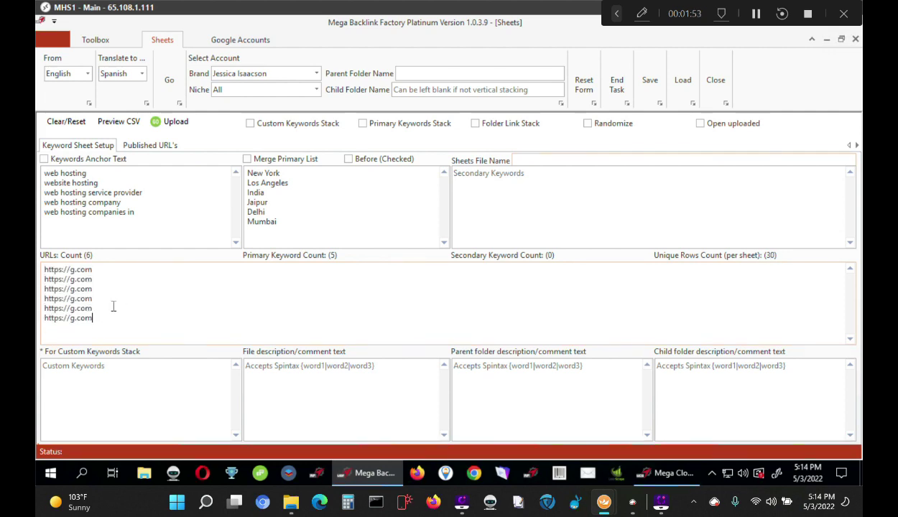
# Step: Append /somepost.html, /some.html and /web.htm to the last three URLs, working upward from the bottom line
pyautogui.write('/somepost.html')
pyautogui.click(92, 309)
pyautogui.write('/some')
pyautogui.write('htm')
pyautogui.write('/web')
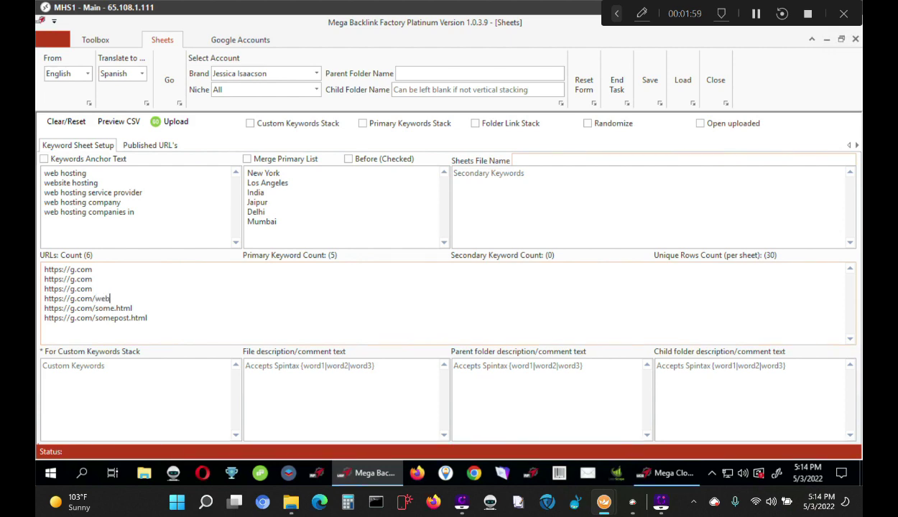
pyautogui.write('.htm')
# Step: Append /asd to the third URL and /asdasd to the first and second URLs
pyautogui.click(92, 289)
pyautogui.write('/asd')
pyautogui.click(92, 279)
pyautogui.write('asd')
pyautogui.press('BackSpace')
pyautogui.press('BackSpace')
pyautogui.press('BackSpace')
pyautogui.write('/asdasd https://g.com/asdasd')
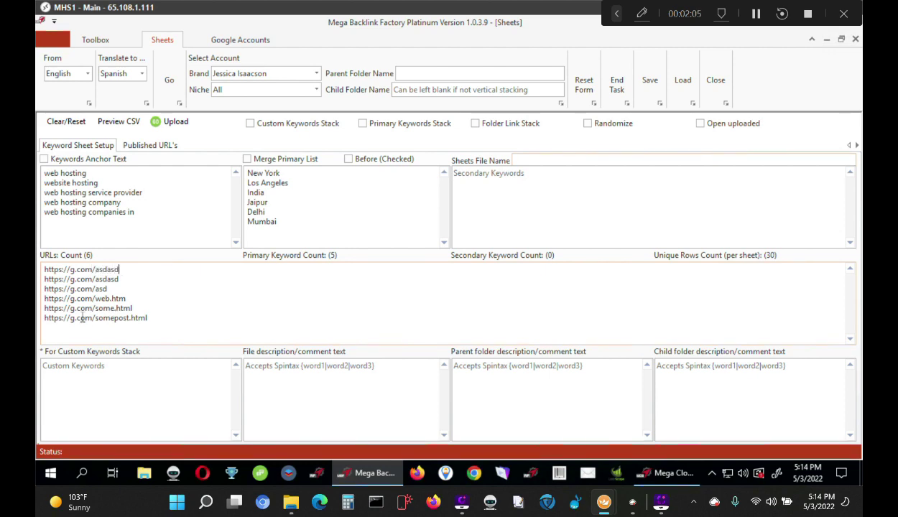
# Step: Change the domain names to dgt in the second URL, zvg in the fourth, sfb in the fifth and asd3ds in the sixth
pyautogui.doubleClick(72, 299)
pyautogui.write('zvg')
pyautogui.doubleClick(72, 279)
pyautogui.write('dgt')
pyautogui.doubleClick(72, 308)
pyautogui.write('sfb')
pyautogui.doubleClick(72, 318)
pyautogui.write('asd3ds')
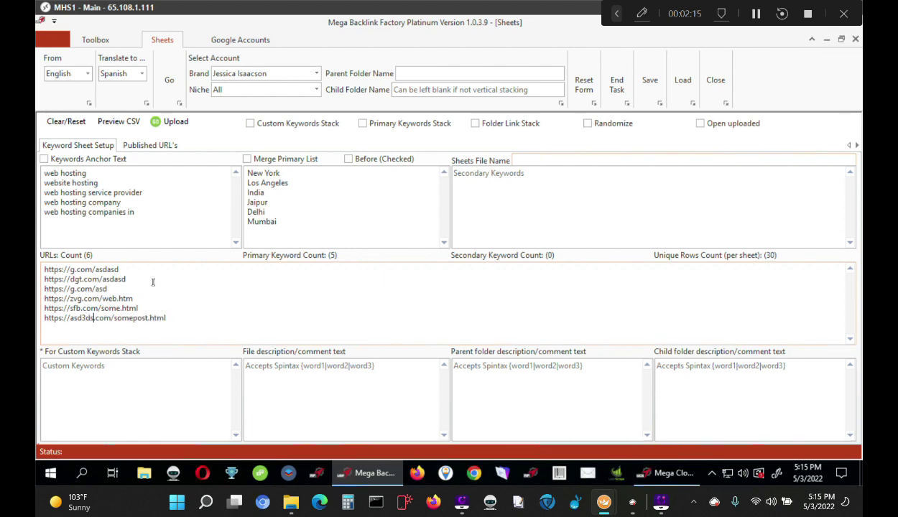
# Step: Duplicate the whole list of six URLs in the URLs box so it appears twice
pyautogui.hotkey('ctrl', 'a')
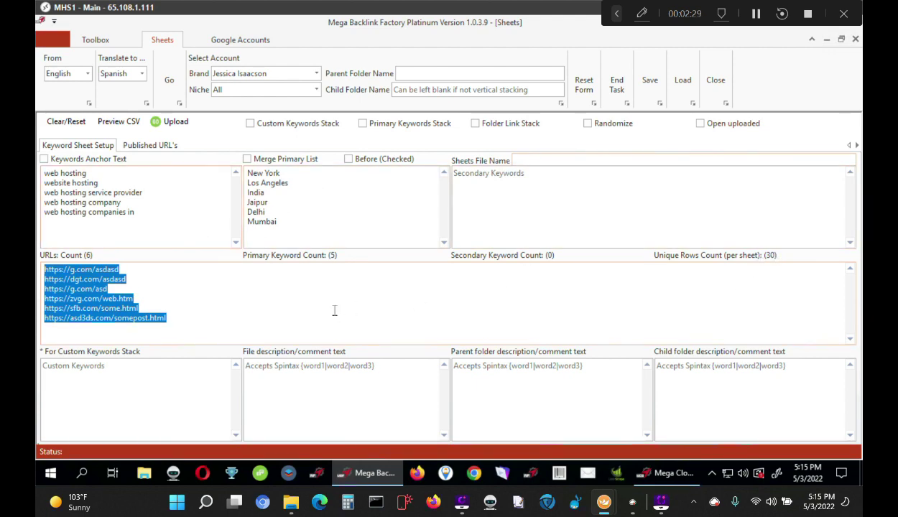
pyautogui.hotkey('ctrl', 'x')
pyautogui.hotkey('ctrl', 'v')
pyautogui.hotkey('ctrl', 'v')
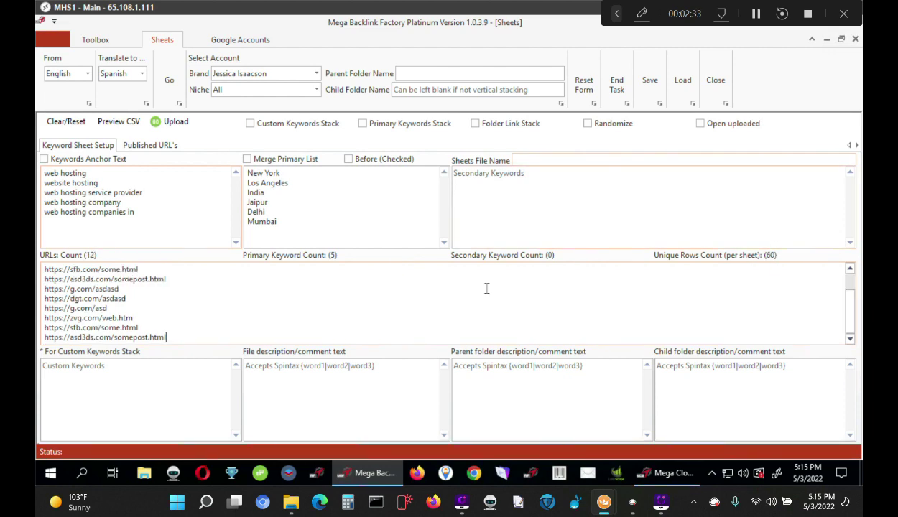
# Step: Replace the doubled list in the URLs box with a single copy of the six URLs
pyautogui.hotkey('ctrl', 'a')
pyautogui.hotkey('ctrl', 'v')
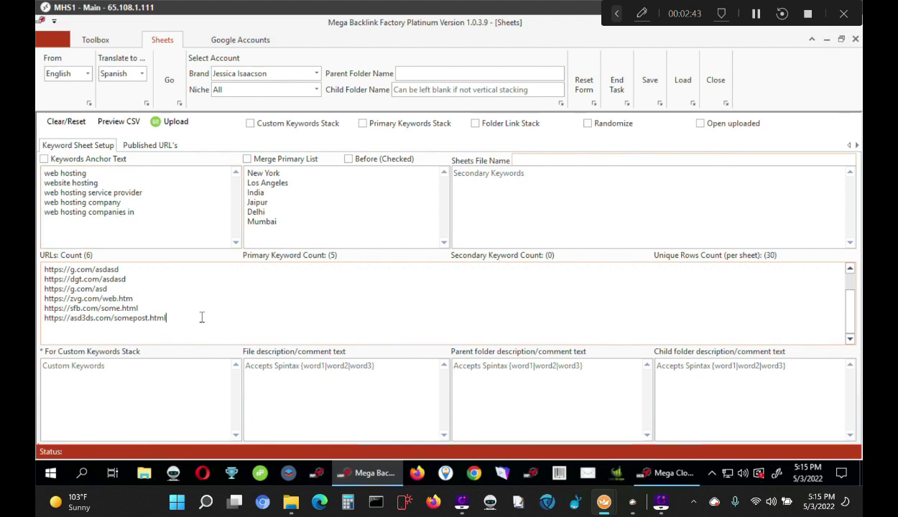
# Step: Copy all six URLs and paste the set repeatedly to grow the list to 210 URLs
pyautogui.moveTo(200, 316); pyautogui.dragTo(37, 264)
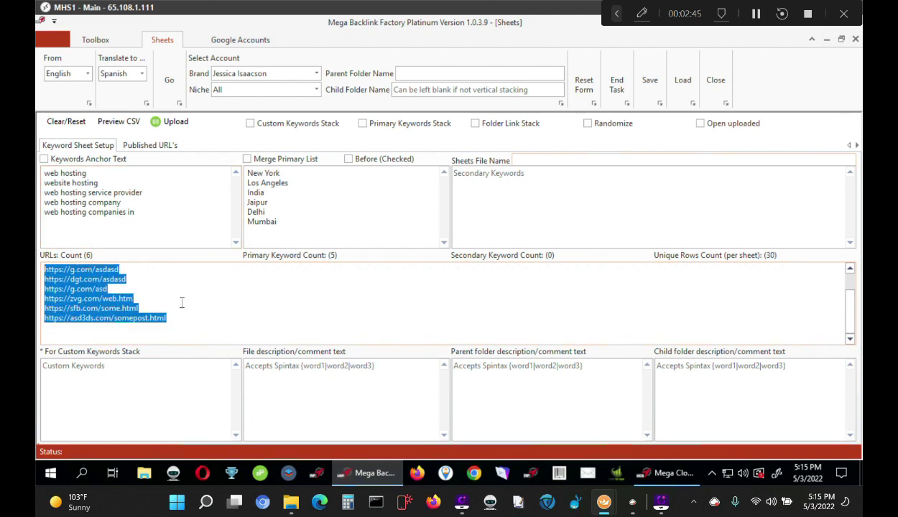
pyautogui.hotkey('ctrl', 'c')
pyautogui.hotkey('ctrl', 'v')
pyautogui.hotkey('ctrl', 'v')
pyautogui.hotkey('ctrl', 'v')
pyautogui.hotkey('ctrl', 'v')
pyautogui.hotkey('ctrl', 'v')
pyautogui.hotkey('ctrl', 'v')
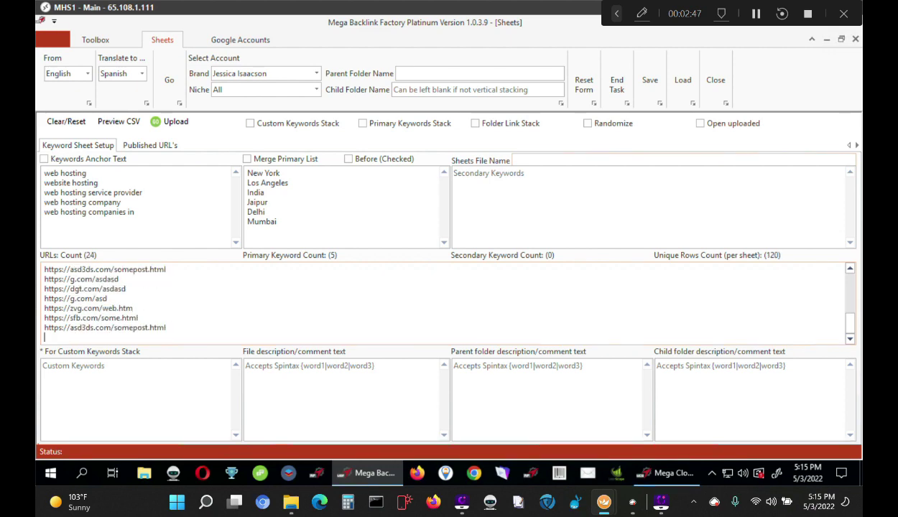
pyautogui.hotkey('ctrl', 'v')
pyautogui.hotkey('ctrl', 'v')
pyautogui.hotkey('ctrl', 'v')
pyautogui.hotkey('ctrl', 'v')
pyautogui.hotkey('ctrl', 'v')
pyautogui.hotkey('ctrl', 'v')
pyautogui.hotkey('ctrl', 'v')
pyautogui.hotkey('ctrl', 'v')
pyautogui.hotkey('ctrl', 'v')
pyautogui.hotkey('ctrl', 'v')
pyautogui.hotkey('ctrl', 'v')
pyautogui.hotkey('ctrl', 'v')
pyautogui.hotkey('ctrl', 'v')
pyautogui.hotkey('ctrl', 'v')
pyautogui.hotkey('ctrl', 'v')
pyautogui.hotkey('ctrl', 'v')
pyautogui.hotkey('ctrl', 'v')
pyautogui.hotkey('ctrl', 'v')
pyautogui.hotkey('ctrl', 'v')
pyautogui.hotkey('ctrl', 'v')
pyautogui.hotkey('ctrl', 'v')
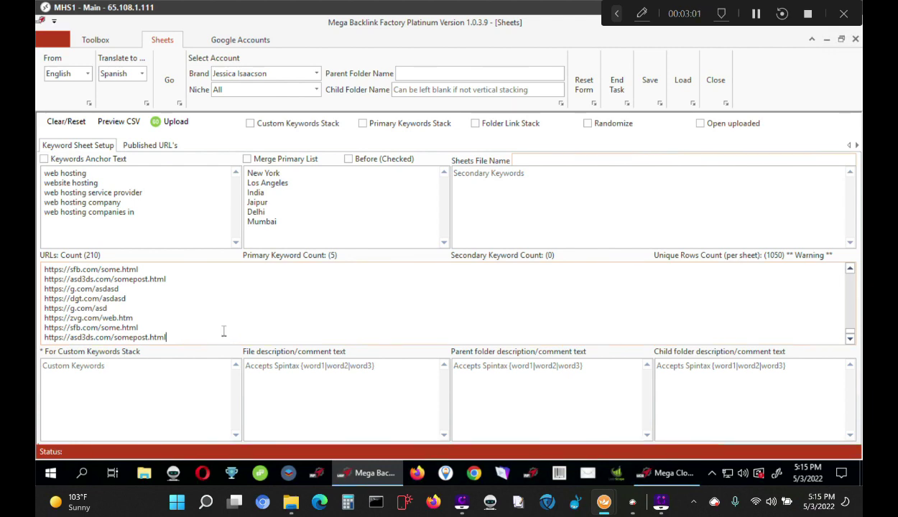
# Step: Reset the URLs box to one set of the six copied URLs
pyautogui.scroll(1, 224, 332)
pyautogui.hotkey('ctrl', 'a')
pyautogui.hotkey('ctrl', 'v')
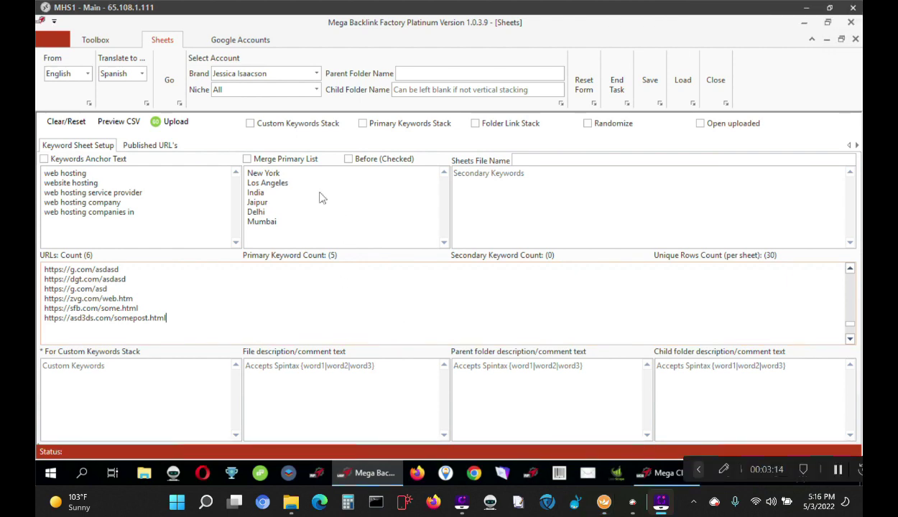
# Step: Reuse the five web hosting keywords from the primary list as the secondary keywords, keeping them in the primary list as well
pyautogui.click(173, 203)
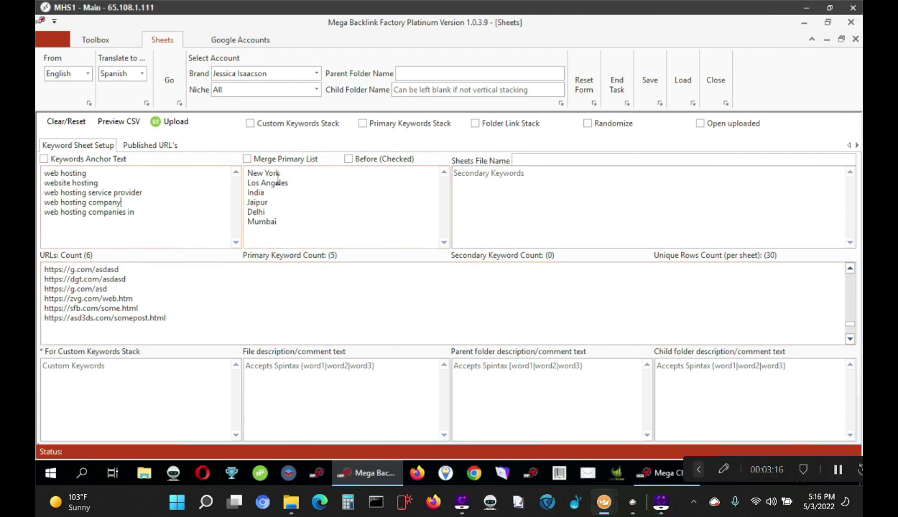
pyautogui.click(278, 182)
pyautogui.hotkey('ctrl', 'a')
pyautogui.click(156, 198)
pyautogui.hotkey('ctrl', 'a')
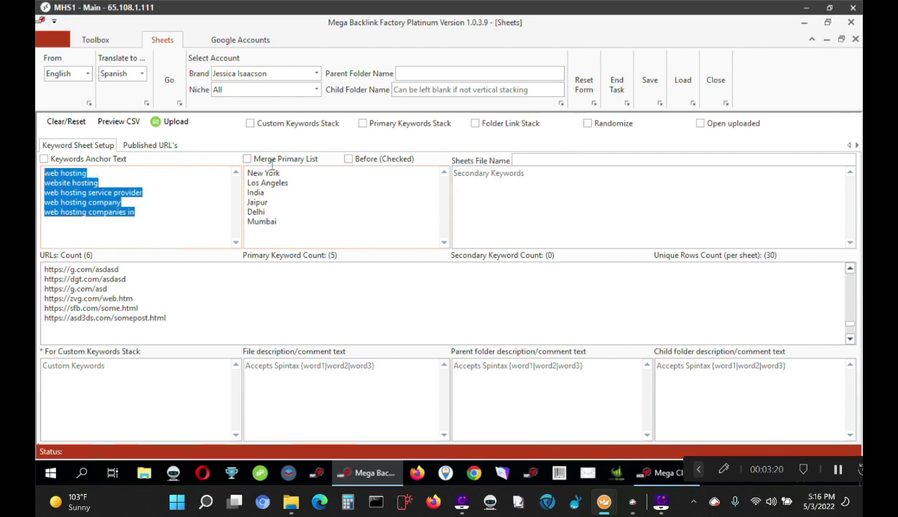
pyautogui.press('Delete')
pyautogui.click(513, 192)
pyautogui.hotkey('ctrl', 'v')
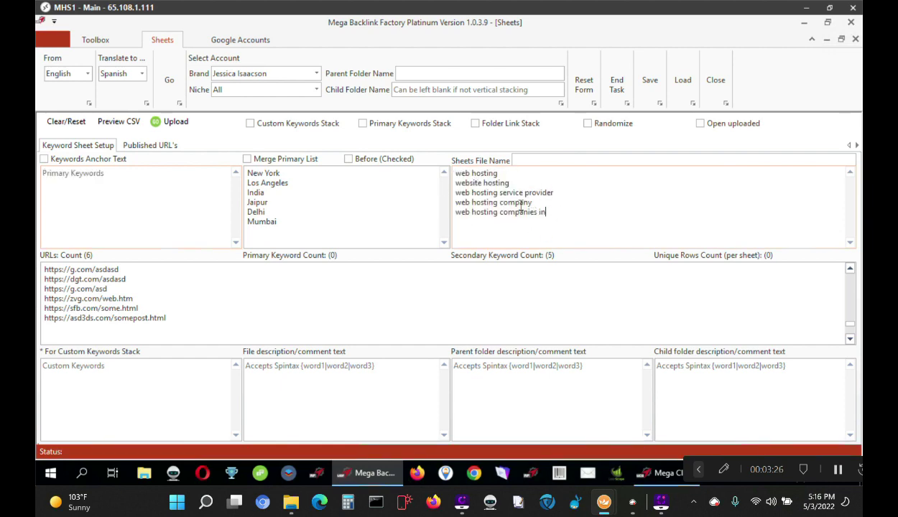
pyautogui.click(139, 192)
pyautogui.hotkey('ctrl', 'v')
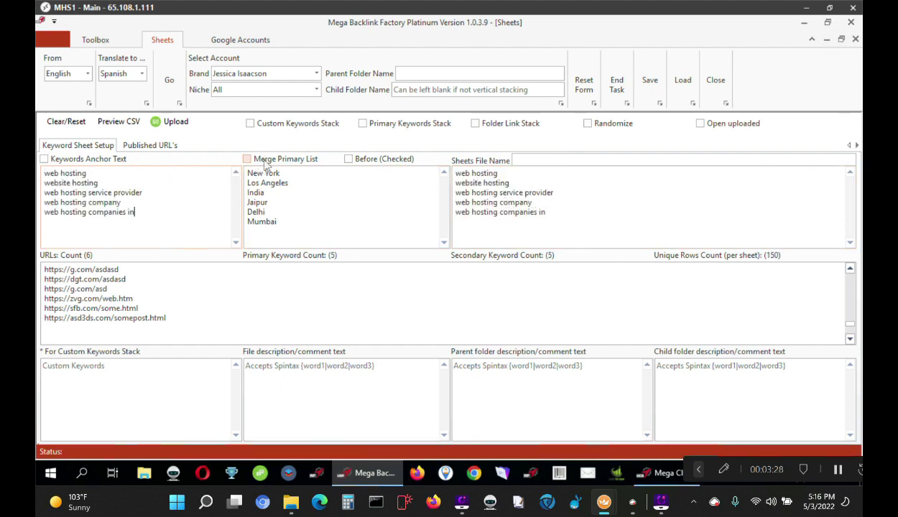
# Step: Merge the six location names into the primary keyword list, then review the combined keywords against the secondary and location lists
pyautogui.click(265, 163)
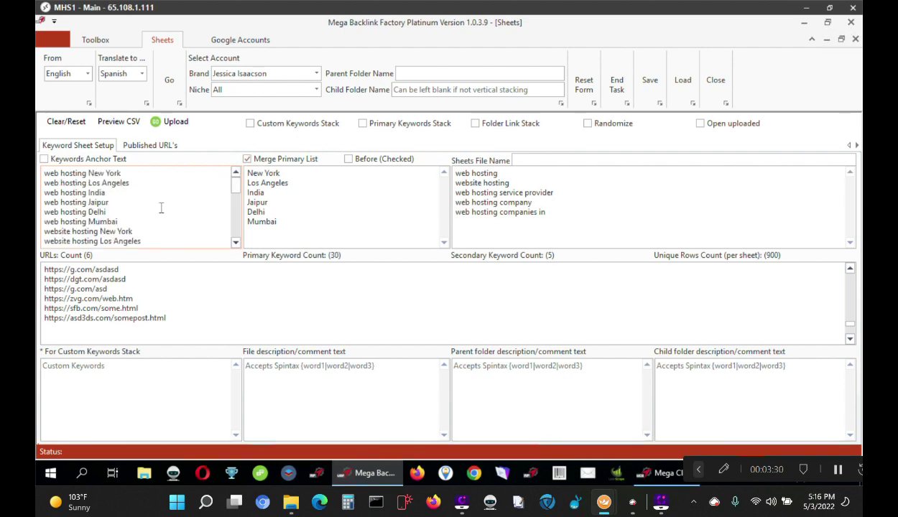
pyautogui.scroll(-8, 161, 208)
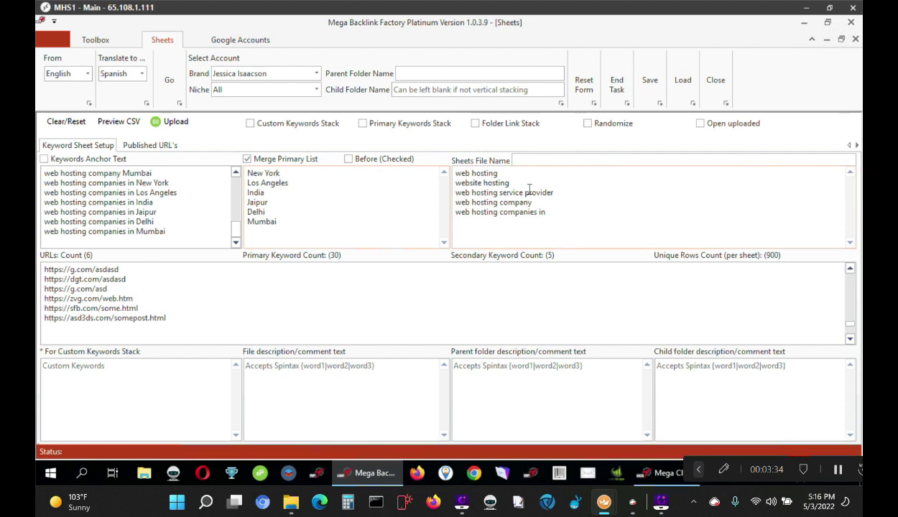
pyautogui.scroll(7, 220, 204)
pyautogui.scroll(1, 220, 205)
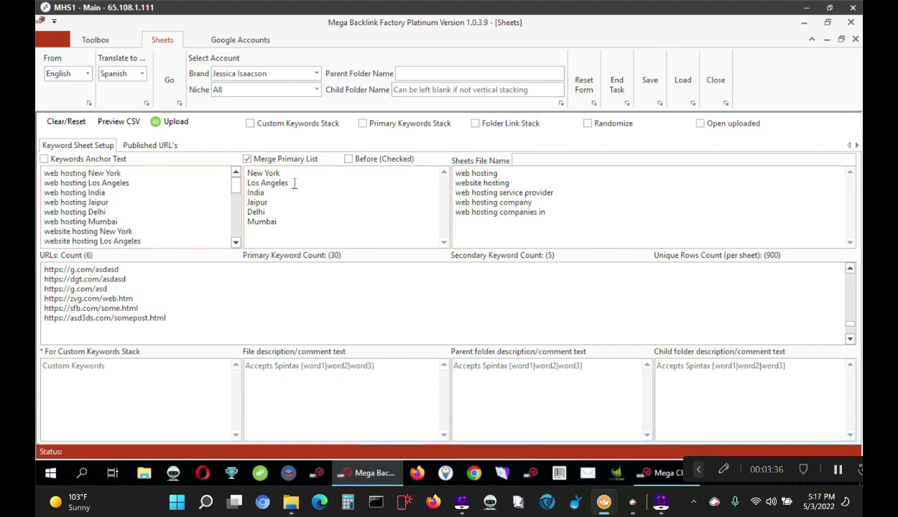
pyautogui.scroll(-3, 129, 216)
pyautogui.scroll(-5, 129, 221)
pyautogui.scroll(8, 129, 222)
pyautogui.moveTo(552, 214); pyautogui.dragTo(392, 159)
pyautogui.moveTo(280, 222); pyautogui.dragTo(201, 152)
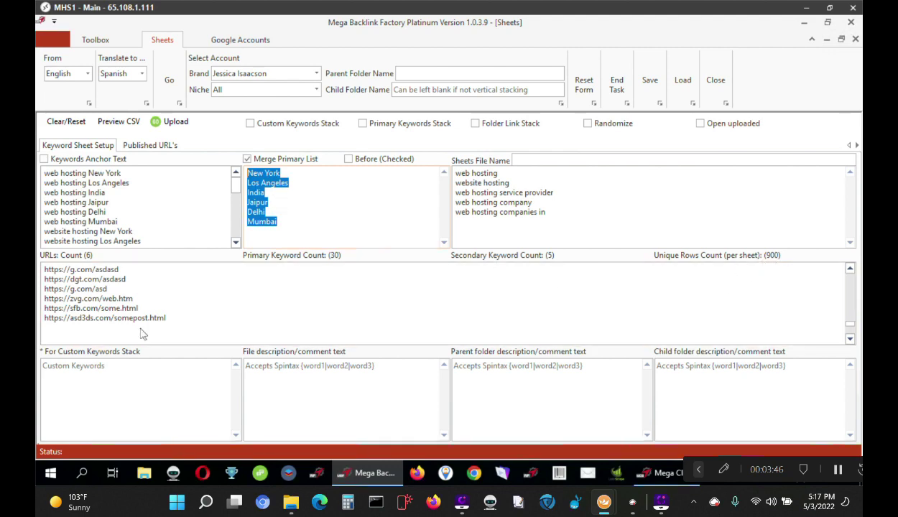
# Step: Paste the six-URL set repeatedly at the end of the list to grow it to 150 URLs
pyautogui.moveTo(177, 321); pyautogui.dragTo(39, 264)
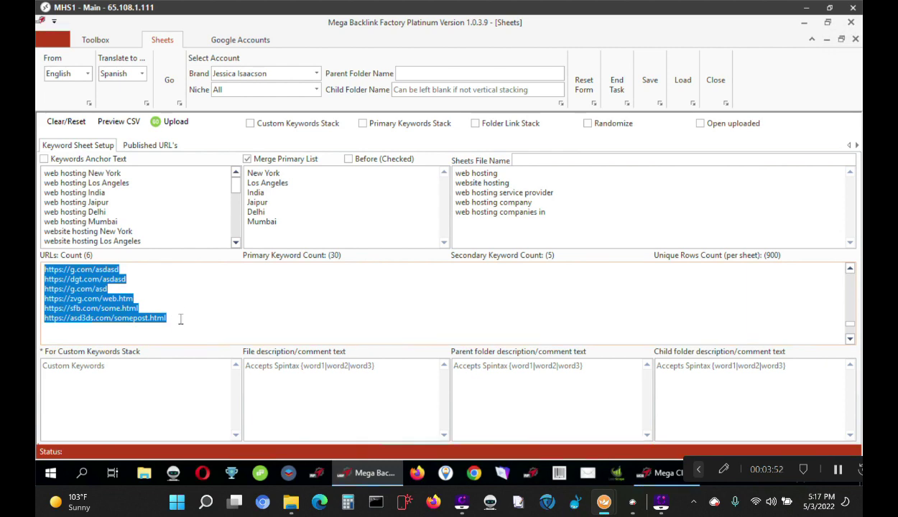
pyautogui.click(180, 319)
pyautogui.hotkey('ctrl', 'v')
pyautogui.hotkey('ctrl', 'v')
pyautogui.hotkey('ctrl', 'v')
pyautogui.hotkey('ctrl', 'v')
pyautogui.hotkey('ctrl', 'v')
pyautogui.hotkey('ctrl', 'v')
pyautogui.hotkey('ctrl', 'v')
pyautogui.hotkey('ctrl', 'v')
pyautogui.hotkey('ctrl', 'v')
pyautogui.hotkey('ctrl', 'v')
pyautogui.hotkey('ctrl', 'v')
pyautogui.hotkey('ctrl', 'v')
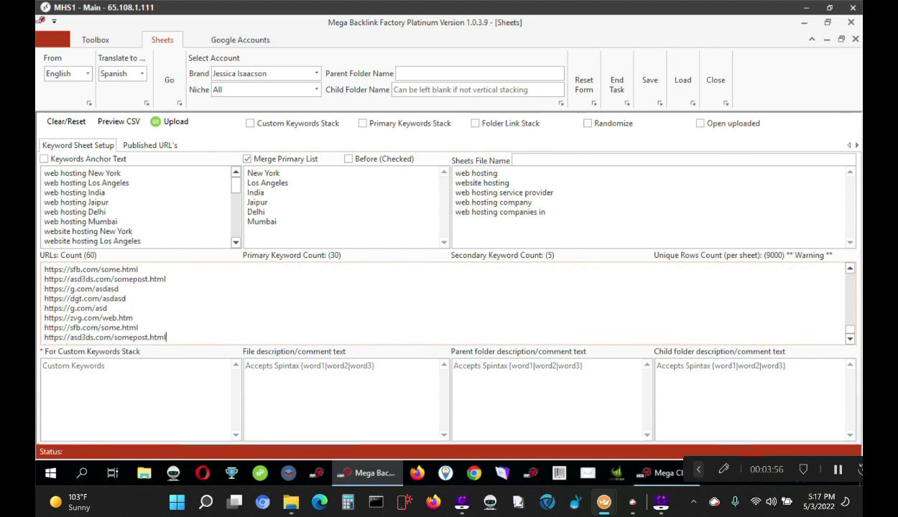
pyautogui.hotkey('ctrl', 'v')
pyautogui.hotkey('ctrl', 'v')
pyautogui.hotkey('ctrl', 'v')
pyautogui.hotkey('ctrl', 'v')
pyautogui.hotkey('ctrl', 'v')
pyautogui.hotkey('ctrl', 'v')
pyautogui.hotkey('ctrl', 'v')
pyautogui.hotkey('ctrl', 'v')
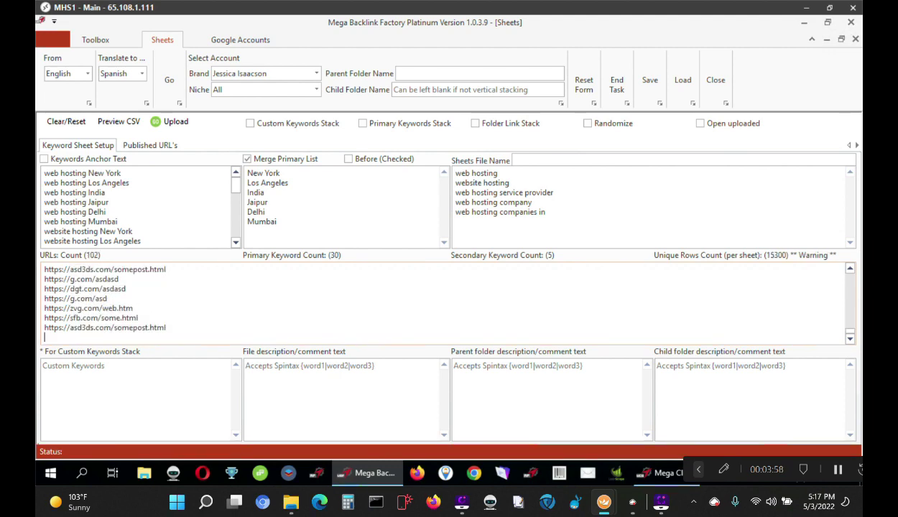
pyautogui.hotkey('ctrl', 'v')
pyautogui.hotkey('ctrl', 'v')
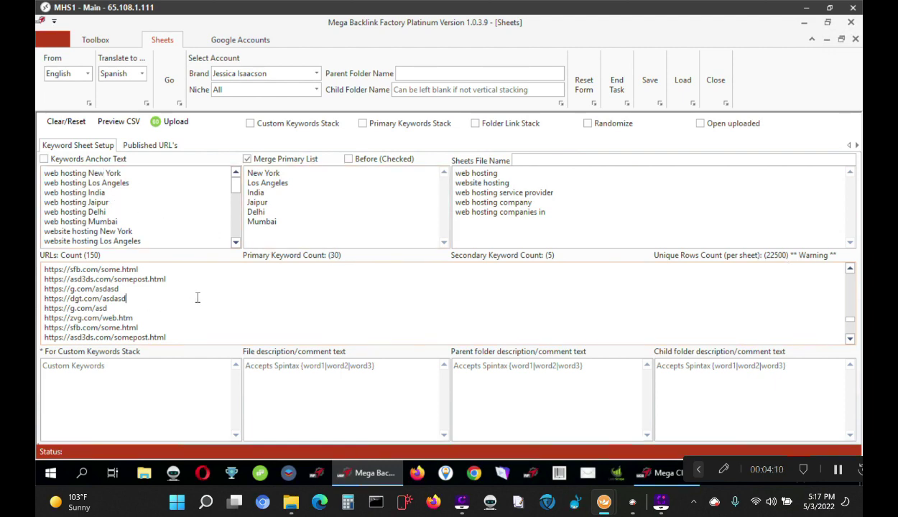
# Step: Overwrite the enlarged URL list with just the original six URLs
pyautogui.hotkey('ctrl', 'a')
pyautogui.hotkey('ctrl', 'v')
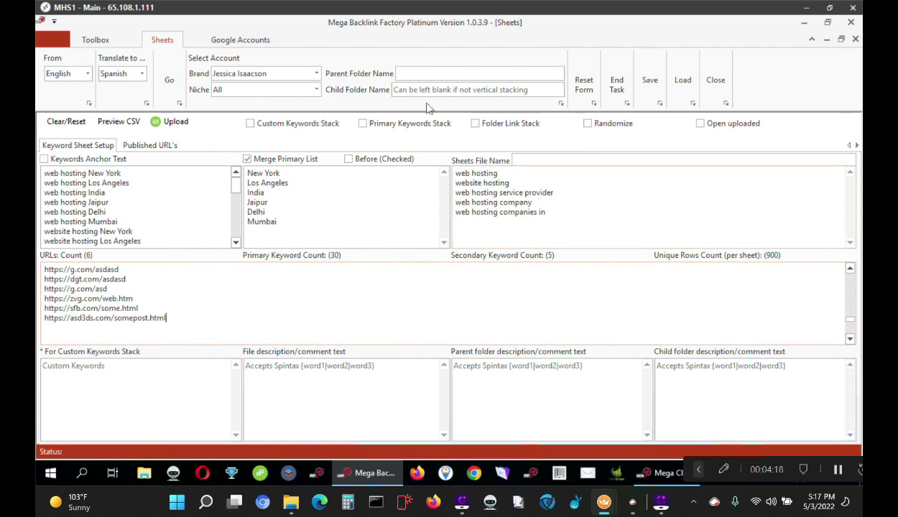
# Step: Name the parent folder "web hosting" and the child folder "web hosting india"
pyautogui.click(432, 74)
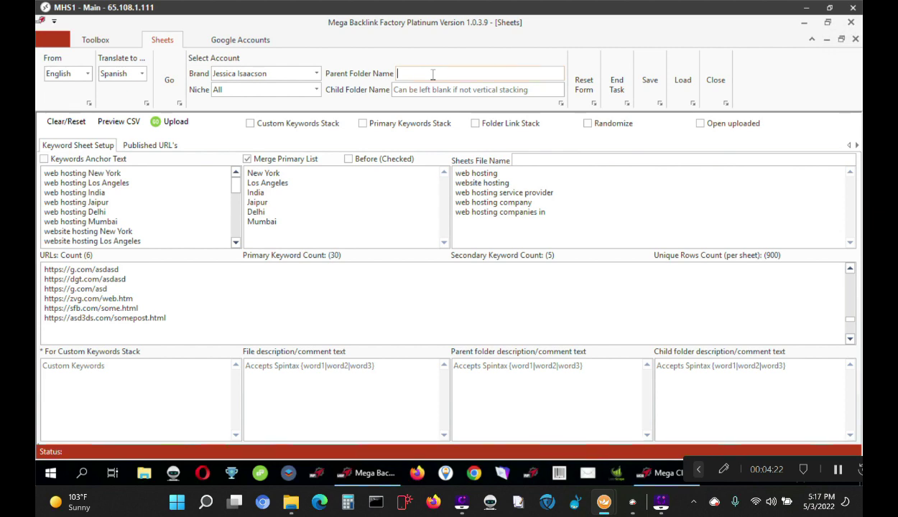
pyautogui.write('web hosting')
pyautogui.hotkey('ctrl', 'a')
pyautogui.write('web hosting')
pyautogui.click(460, 91)
pyautogui.write('web hosting india')
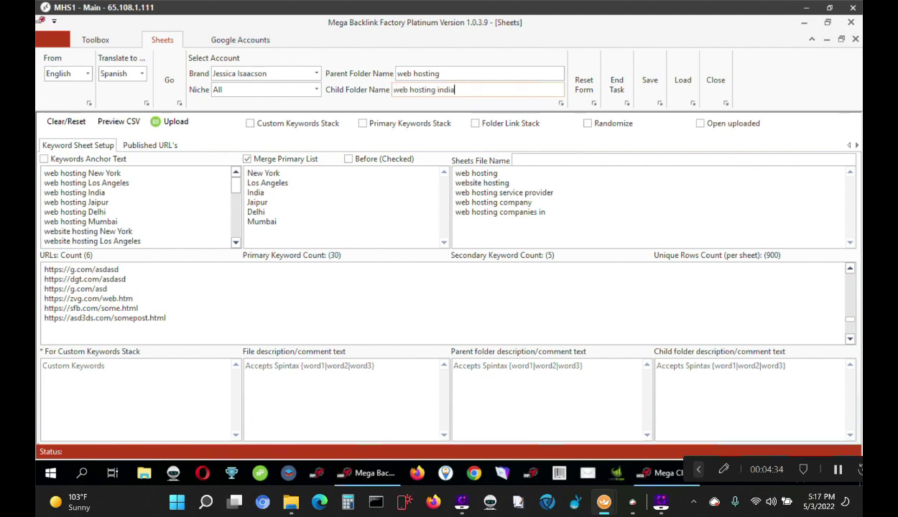
# Step: Change the child folder name to "vps server india"
pyautogui.hotkey('ctrl', 'a')
pyautogui.write('vps server ind')
pyautogui.hotkey('ctrl', 'a')
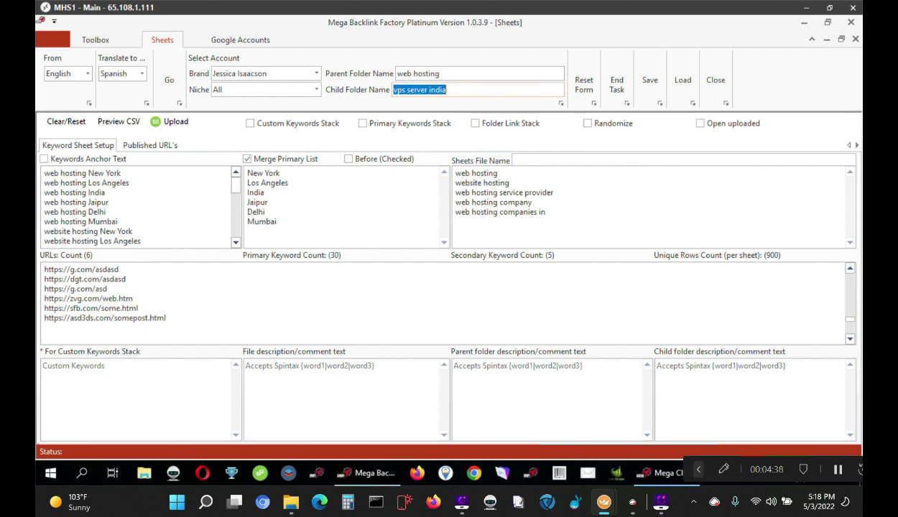
# Step: Add "24x7 hosting" and "website design" as new lines at the end of the secondary keywords
pyautogui.click(559, 209)
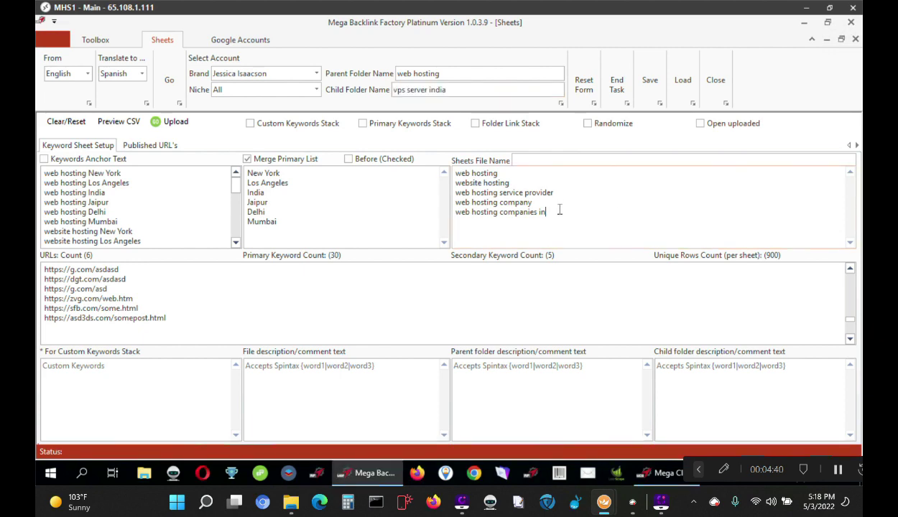
pyautogui.hotkey('ctrl', 'a')
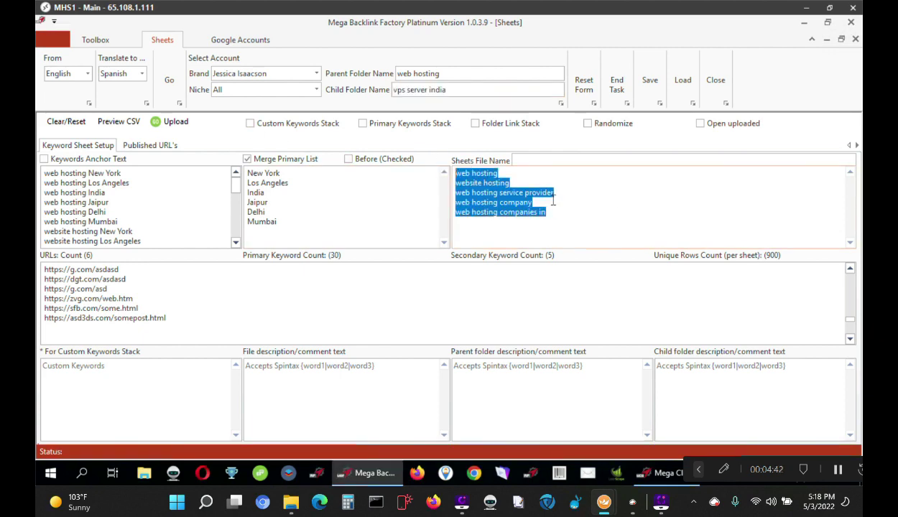
pyautogui.click(570, 212)
pyautogui.press('Return')
pyautogui.write('24x7 hosting')
pyautogui.press('Return')
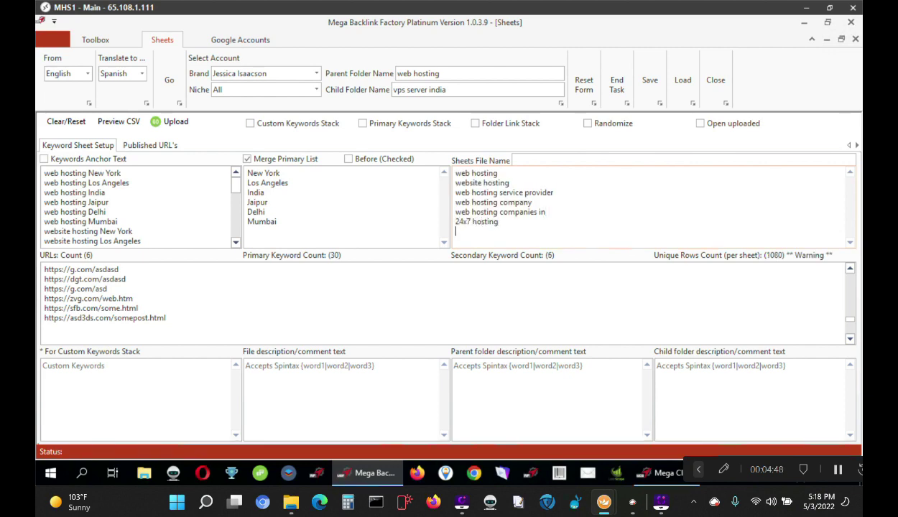
pyautogui.write('website design')
pyautogui.hotkey('ctrl', 'a')
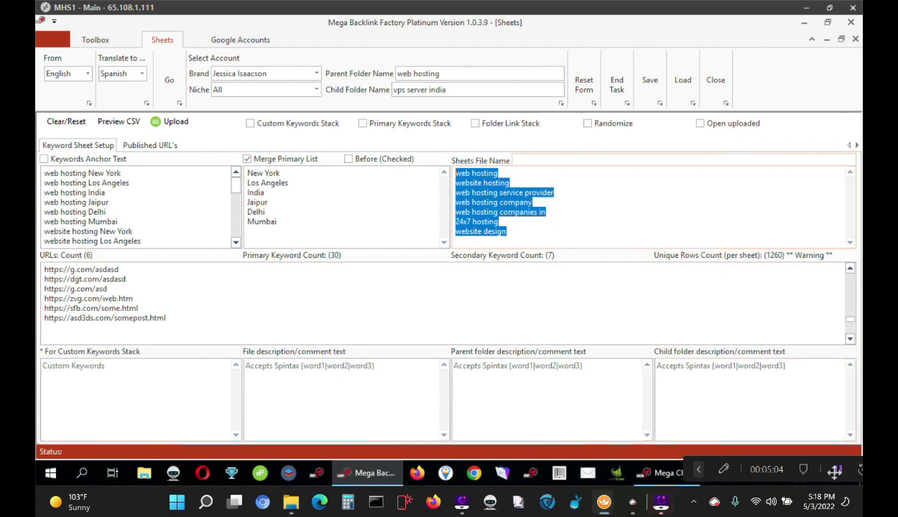
# Step: Switch to the Edge browser and try to rerun the Google search for "web hosting india" with all result types
pyautogui.hotkey('alt', 'Tab')
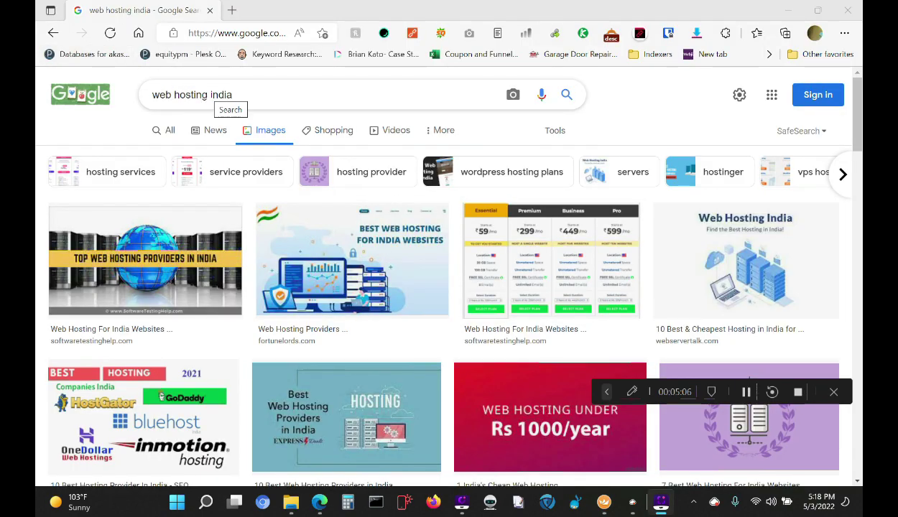
pyautogui.click(230, 97)
pyautogui.click(233, 113)
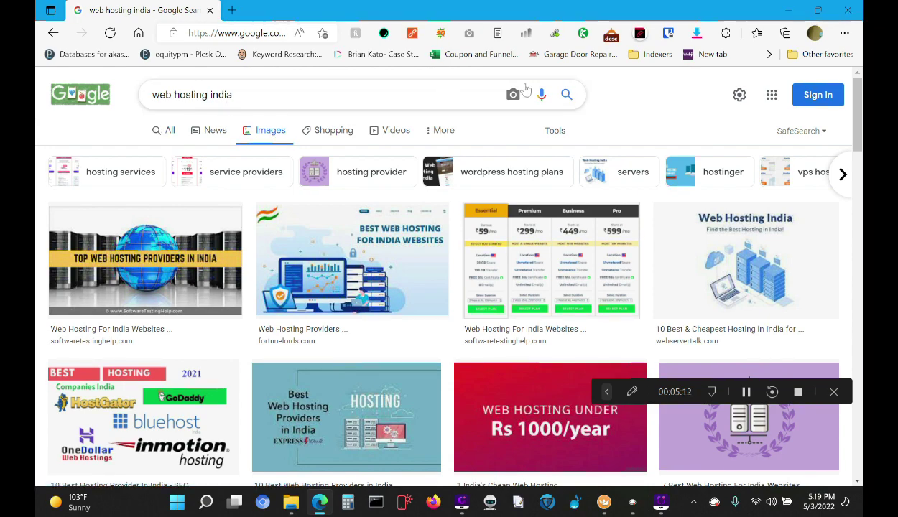
pyautogui.click(567, 94)
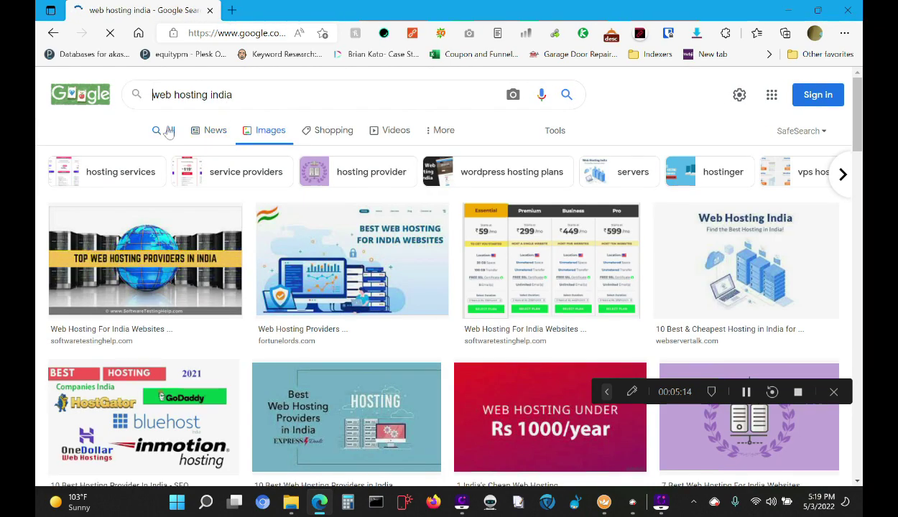
pyautogui.click(169, 128)
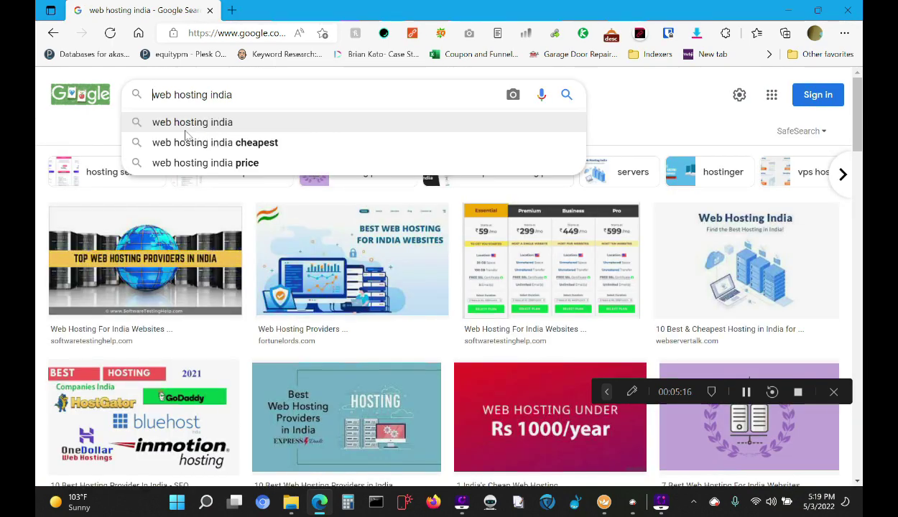
pyautogui.click(160, 122)
# Step: Open google.com and search for "web hosting india"
pyautogui.click(253, 34)
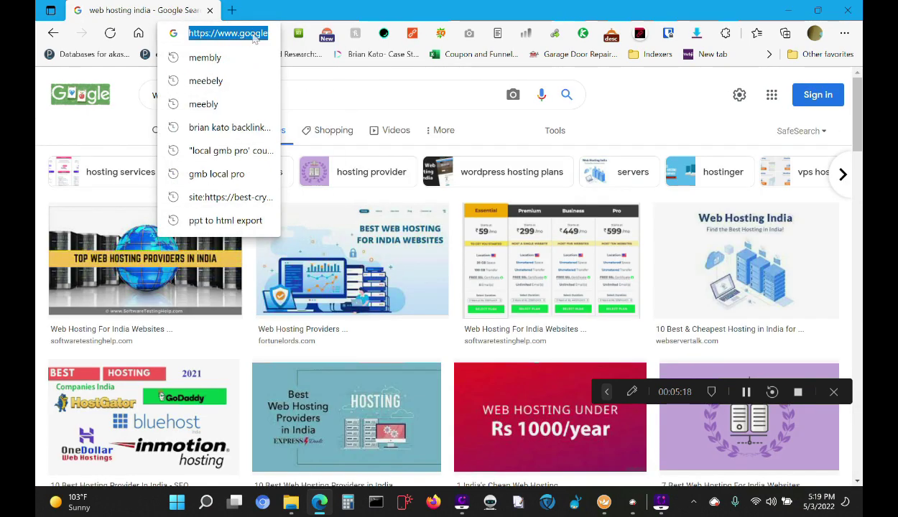
pyautogui.write('google.com')
pyautogui.press('Return')
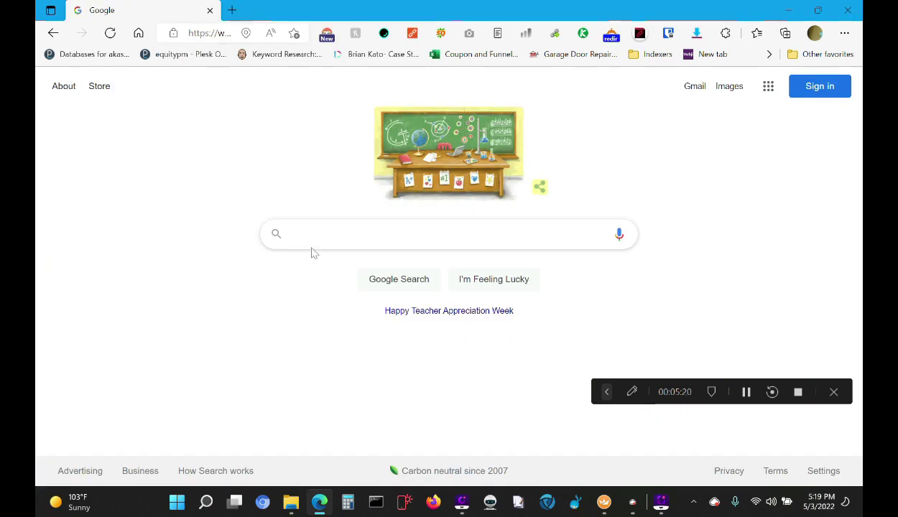
pyautogui.write('web hosting india')
pyautogui.press('Return')
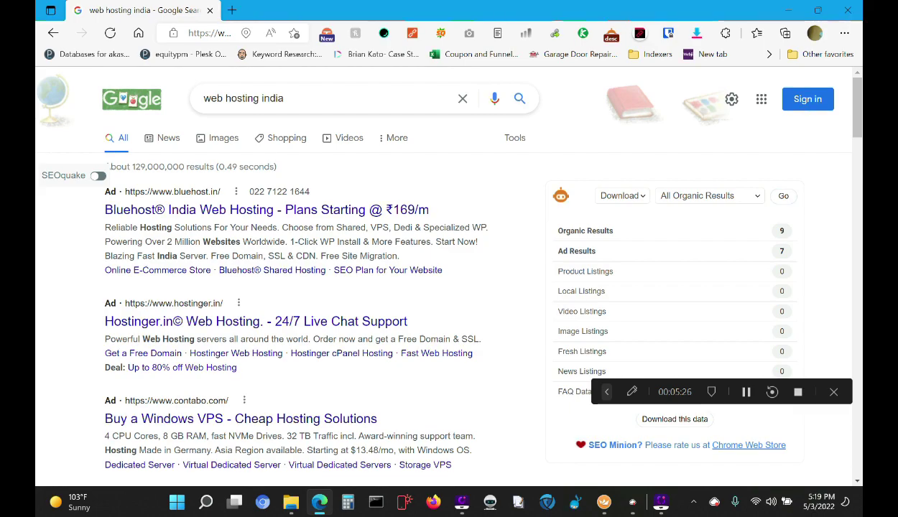
# Step: Look through the web results and show the image results for the same search with their related keyword suggestions
pyautogui.scroll(-12, 274, 250)
pyautogui.scroll(12, 280, 256)
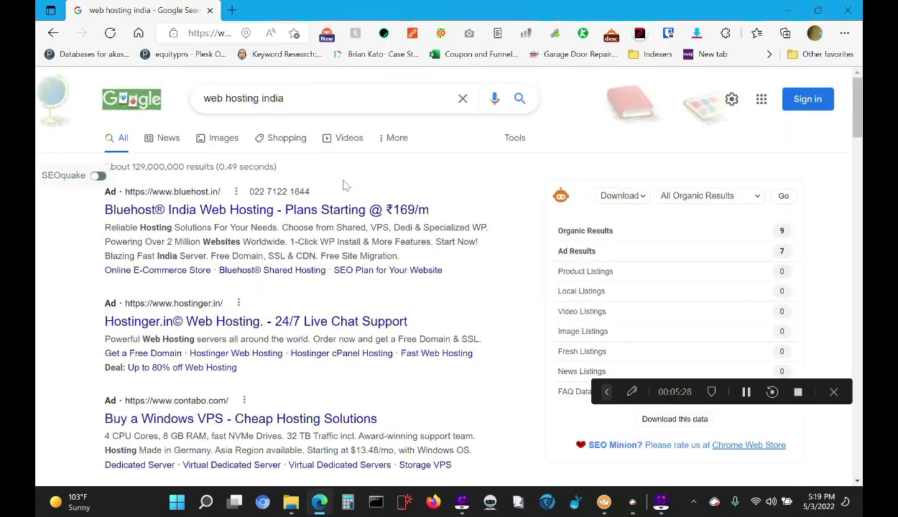
pyautogui.click(217, 139)
pyautogui.click(154, 95)
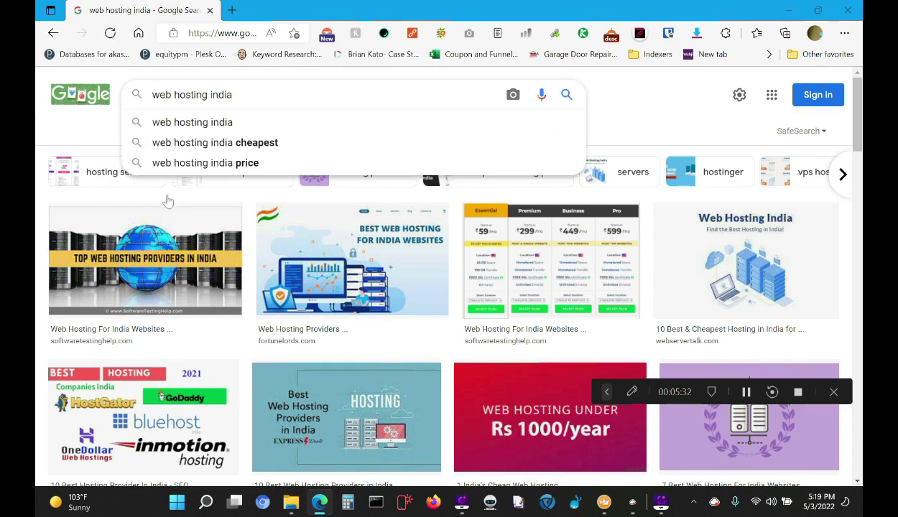
pyautogui.click(170, 203)
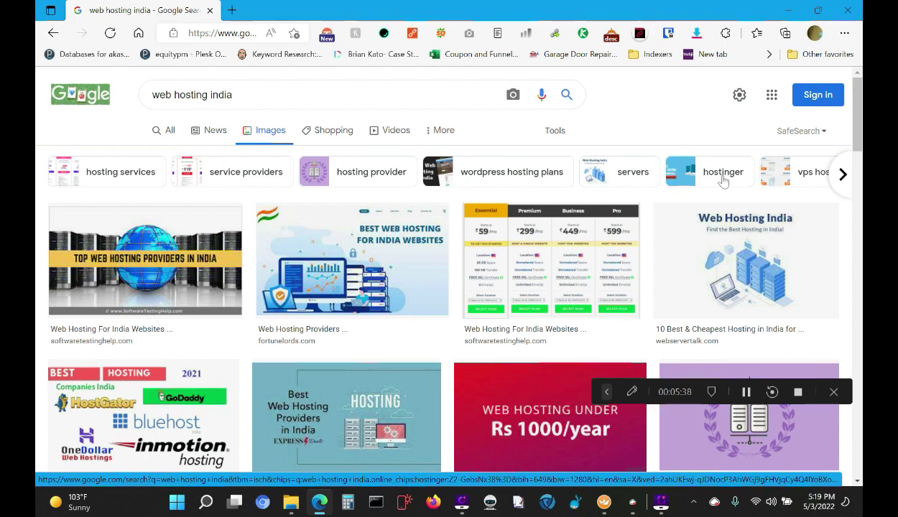
# Step: Check further related image suggestions, switch to Mega Backlink Factory, and replace the secondary keywords with "vps hosting" and "hosting services"
pyautogui.click(843, 174)
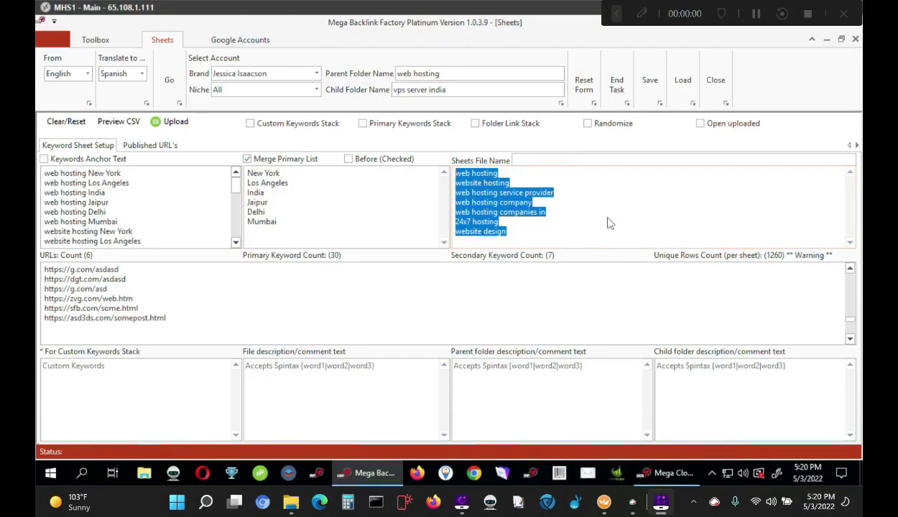
pyautogui.click(614, 222)
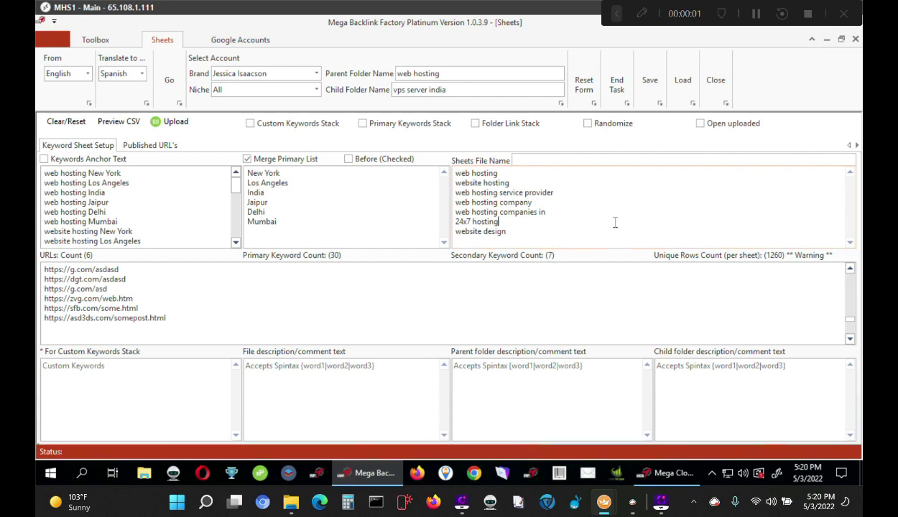
pyautogui.hotkey('ctrl', 'a')
pyautogui.write('vps hosting')
pyautogui.press('Return')
pyautogui.write('hosting services')
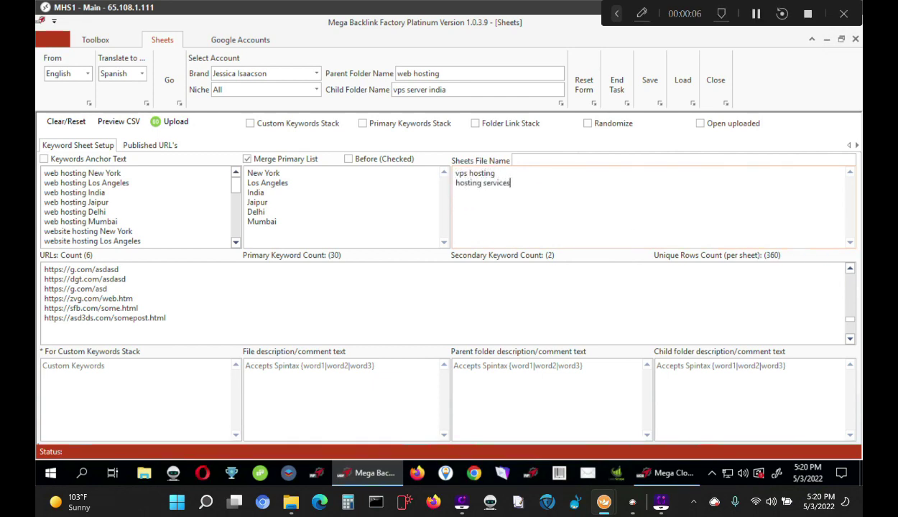
pyautogui.press('Return')
# Step: Enable the Primary Keywords Stack, Folder Link Stack and Randomize options for the keyword sheet
pyautogui.click(107, 221)
pyautogui.click(374, 123)
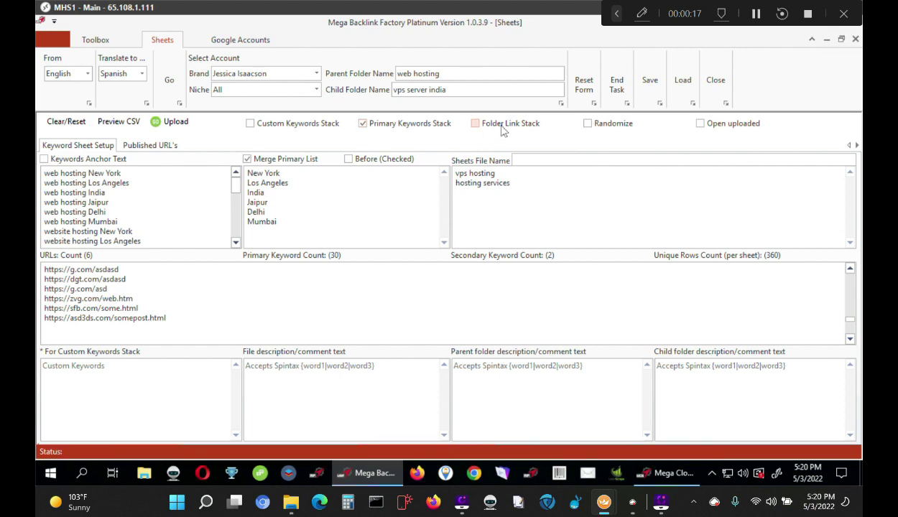
pyautogui.click(502, 126)
pyautogui.click(617, 126)
# Step: Replace the primary keywords with repeated pasted copies of the web hosting keyword and city combinations
pyautogui.click(152, 229)
pyautogui.hotkey('ctrl', 'a')
pyautogui.press('Delete')
pyautogui.hotkey('ctrl', 'v')
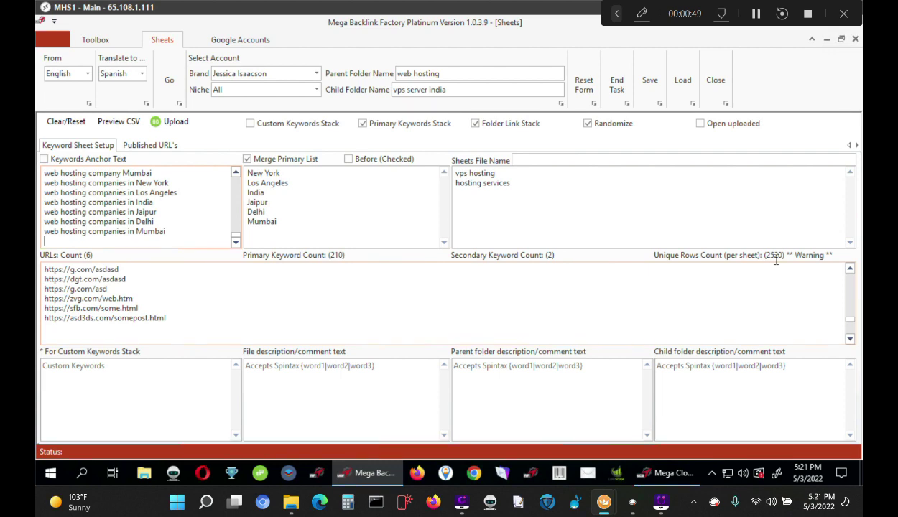
pyautogui.moveTo(175, 232); pyautogui.dragTo(175, 183)
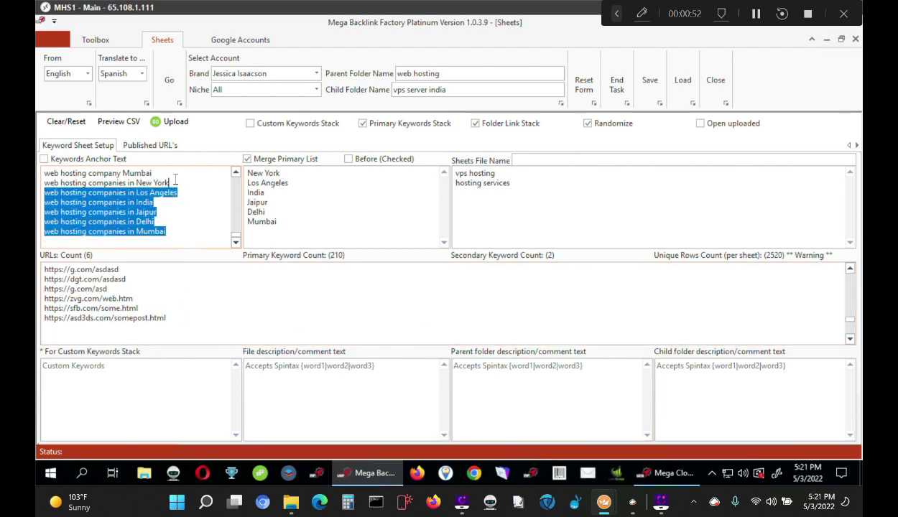
pyautogui.moveTo(182, 319); pyautogui.dragTo(44, 298)
pyautogui.click(176, 220)
pyautogui.scroll(5, 176, 224)
pyautogui.scroll(-5, 176, 223)
pyautogui.click(189, 311)
pyautogui.hotkey('shift', 'Home')
pyautogui.press('BackSpace')
pyautogui.press('BackSpace')
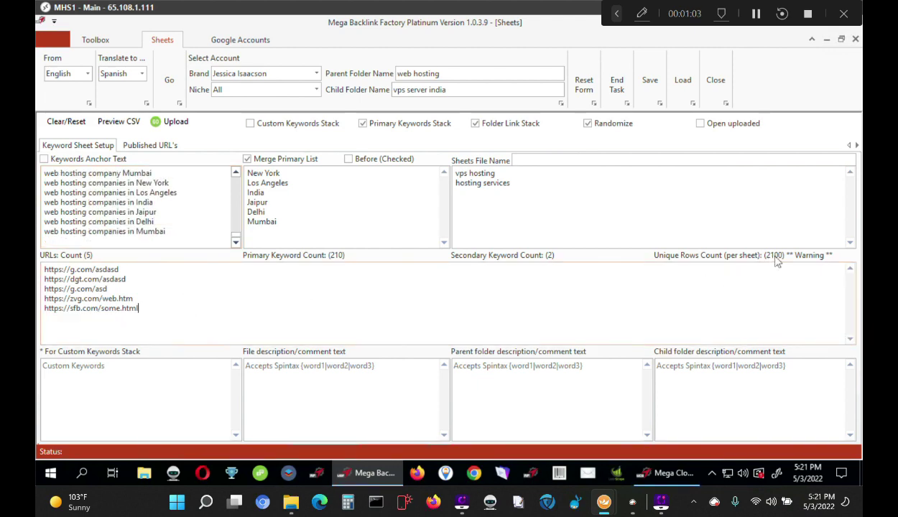
pyautogui.hotkey('ctrl', 'z')
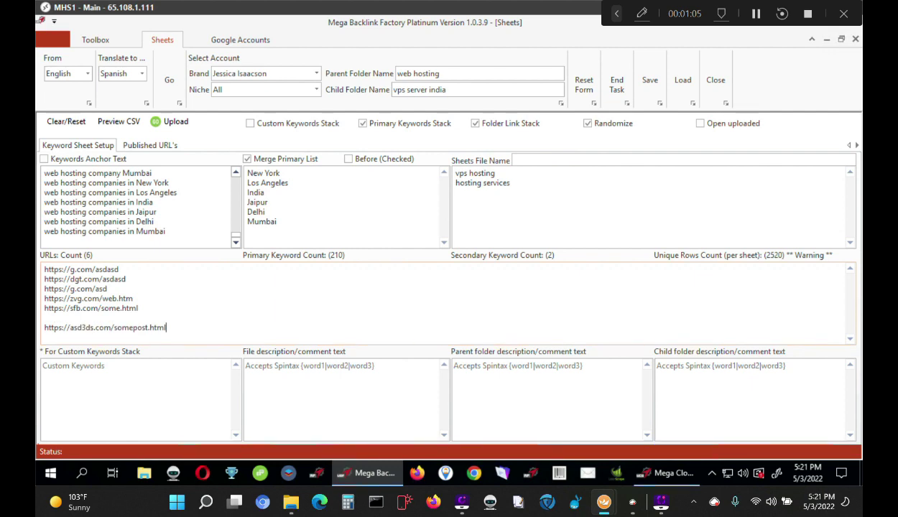
# Step: Delete a large block of the repeated keyword lines at the end of the primary keyword list
pyautogui.click(183, 230)
pyautogui.click(236, 240)
pyautogui.moveTo(109, 212); pyautogui.dragTo(231, 227)
pyautogui.press('Delete')
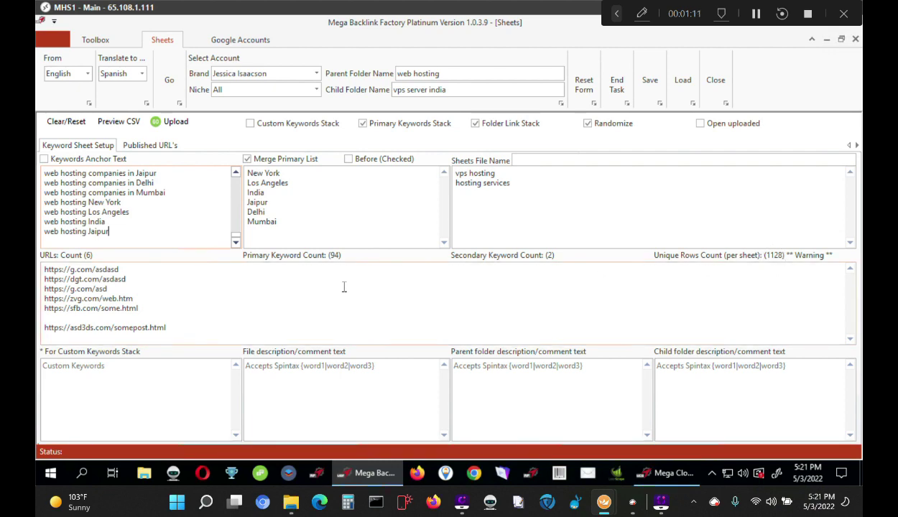
pyautogui.click(162, 314)
pyautogui.press('BackSpace')
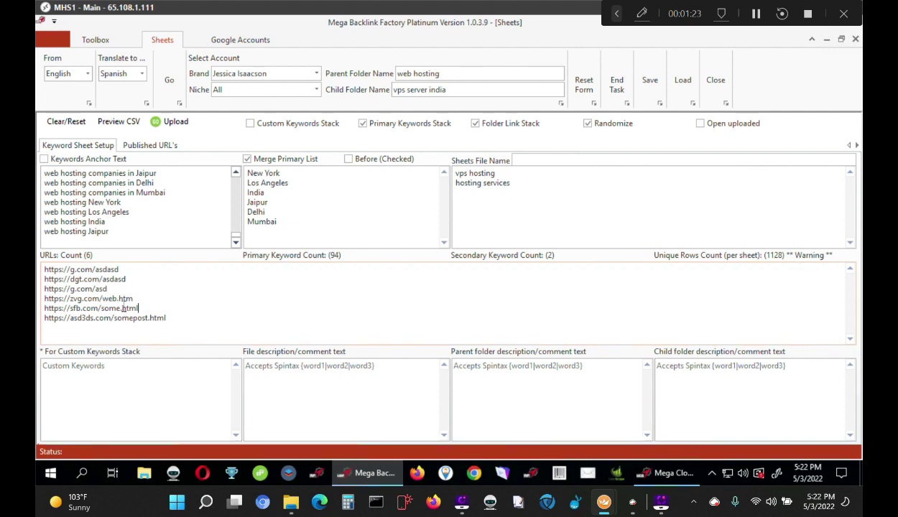
pyautogui.moveTo(176, 317); pyautogui.dragTo(140, 308)
pyautogui.press('BackSpace')
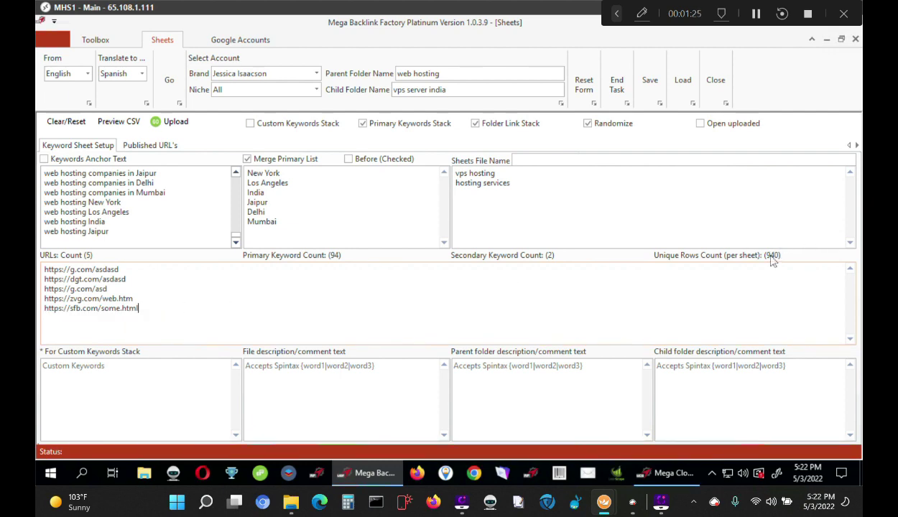
pyautogui.click(469, 298)
pyautogui.moveTo(140, 308); pyautogui.dragTo(148, 264)
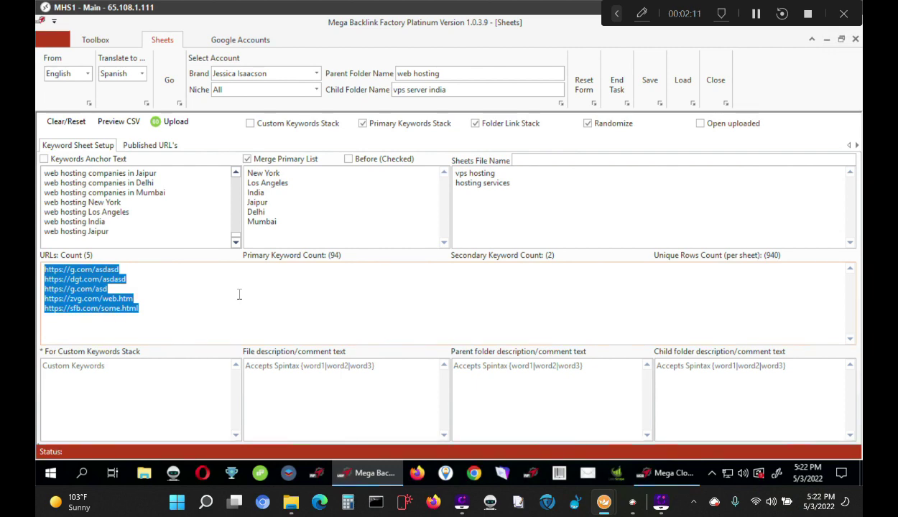
pyautogui.click(345, 389)
pyautogui.press('Tab')
pyautogui.press('Tab')
pyautogui.click(408, 391)
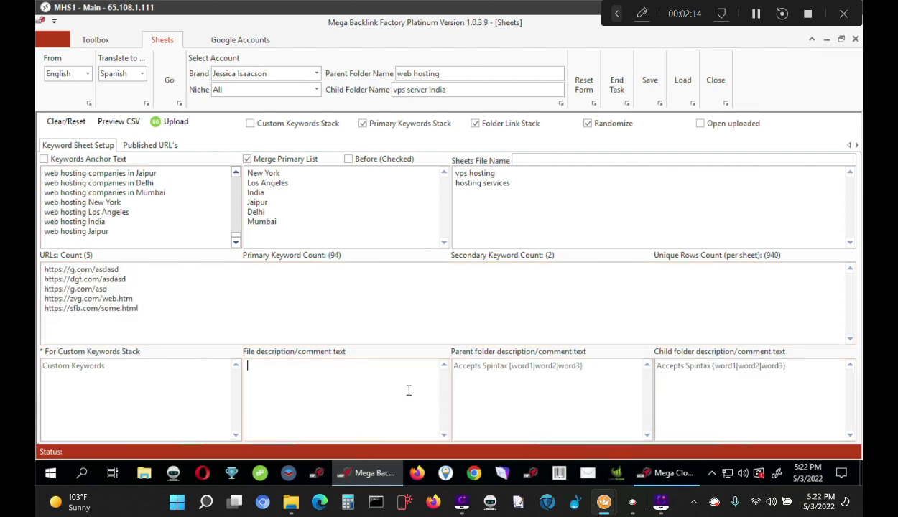
pyautogui.click(512, 385)
pyautogui.click(714, 385)
pyautogui.click(553, 386)
# Step: Enter "1-3 para here very highly targetted ones related to your business in spintext here." as the file description
pyautogui.click(355, 386)
pyautogui.write('1-3 para here very highly')
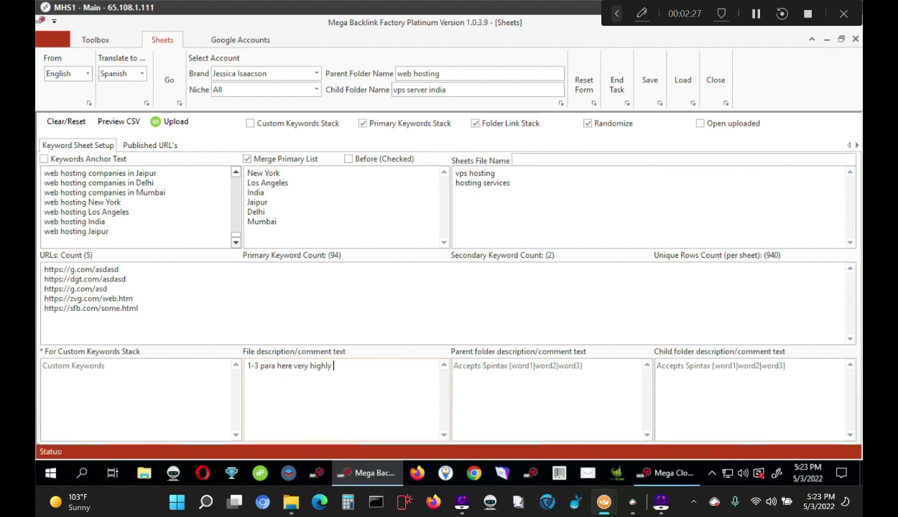
pyautogui.write('targetted ones related t yo')
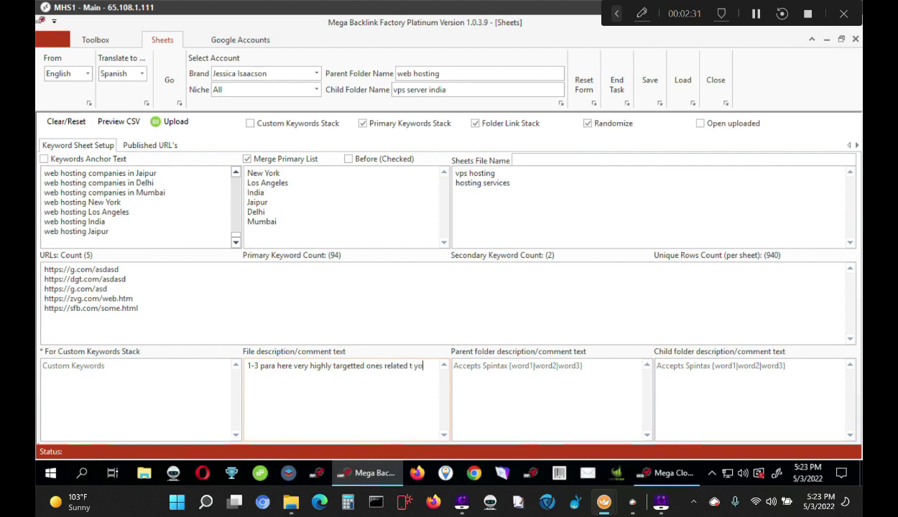
pyautogui.write('our business in spintext here.')
pyautogui.press('Return')
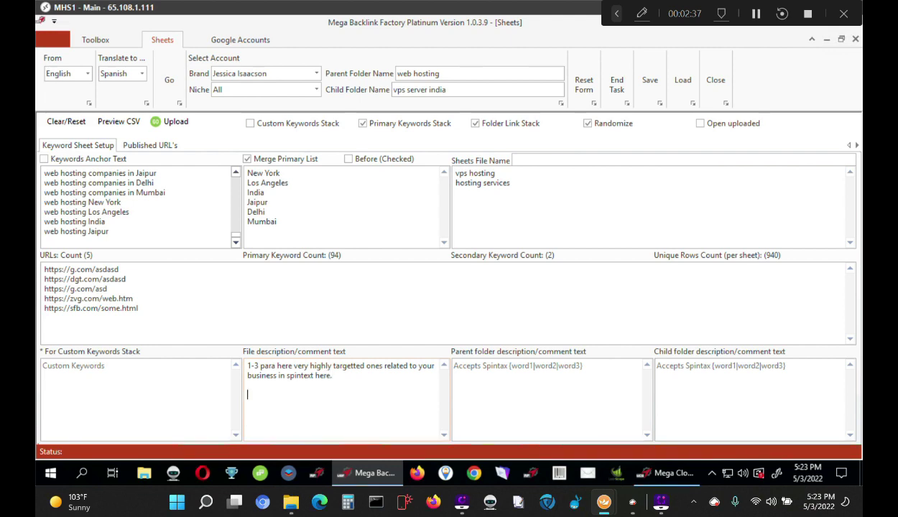
# Step: Below the file description's paragraph, add the lines "Your business name", "NAP" and "gmb url here"
pyautogui.write('Your website')
pyautogui.hotkey('ctrl', 'shift', 'Left')
pyautogui.write('business name')
pyautogui.press('Return')
pyautogui.write('NA')
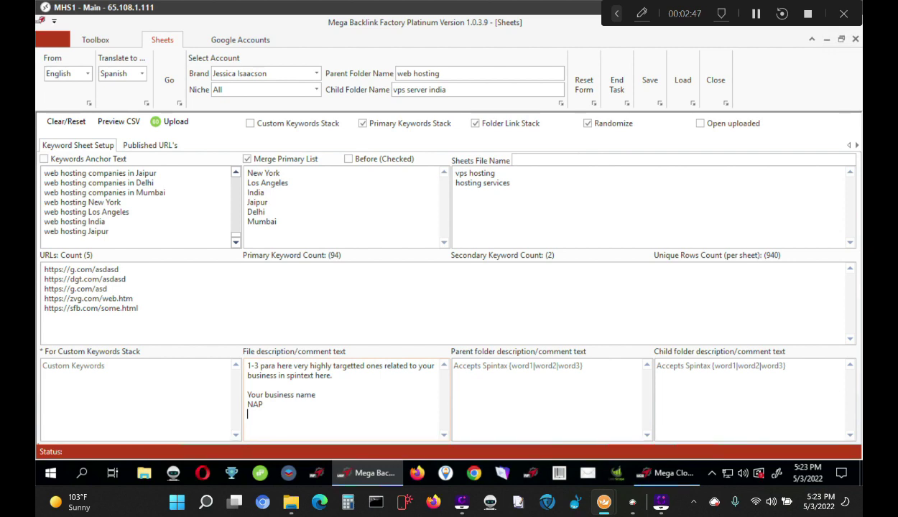
pyautogui.write('P')
pyautogui.press('Return')
pyautogui.write('gmb url here')
# Step: Copy the full file description text into the parent folder and child folder descriptions
pyautogui.hotkey('ctrl', 'a')
pyautogui.hotkey('ctrl', 'x')
pyautogui.hotkey('ctrl', 'v')
pyautogui.click(551, 416)
pyautogui.hotkey('ctrl', 'v')
pyautogui.click(736, 407)
pyautogui.hotkey('ctrl', 'v')
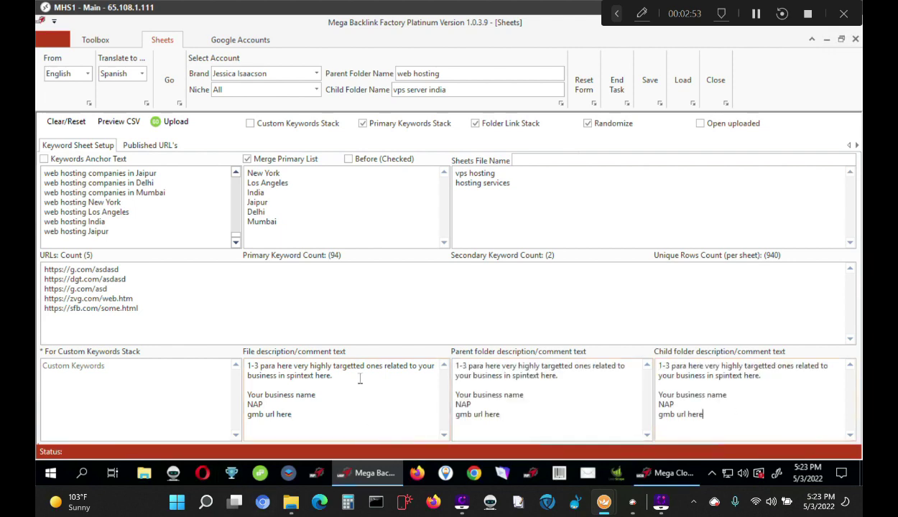
pyautogui.tripleClick(331, 368)
pyautogui.click(553, 385)
pyautogui.tripleClick(552, 375)
pyautogui.tripleClick(740, 369)
# Step: Insert a separate line "related 10 keywords" between the paragraph and the business name in the file description
pyautogui.click(354, 374)
pyautogui.press('Return')
pyautogui.press('Return')
pyautogui.write('related 10 keyword')
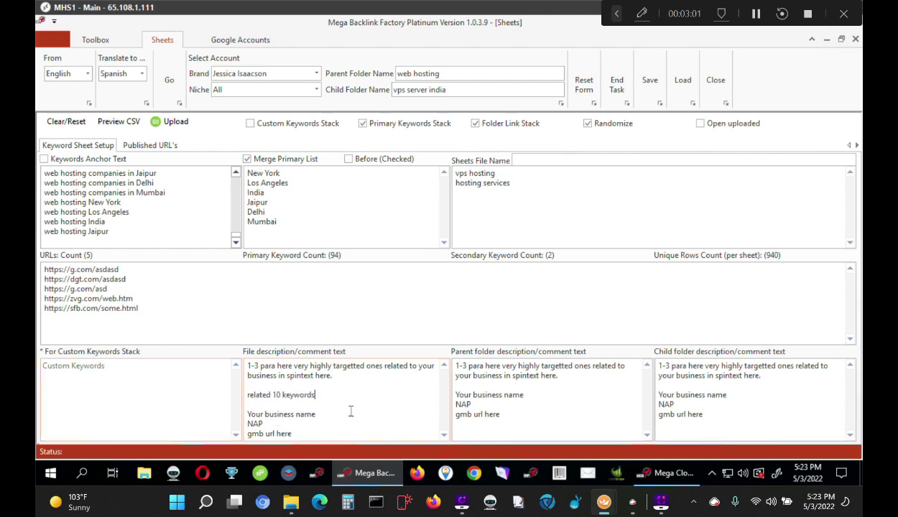
pyautogui.write('s')
# Step: Copy the "related 10 keywords" line into the parent and child folder descriptions above the business name
pyautogui.moveTo(316, 395); pyautogui.dragTo(244, 394)
pyautogui.click(490, 386)
pyautogui.press('Return')
pyautogui.hotkey('ctrl', 'v')
pyautogui.press('Return')
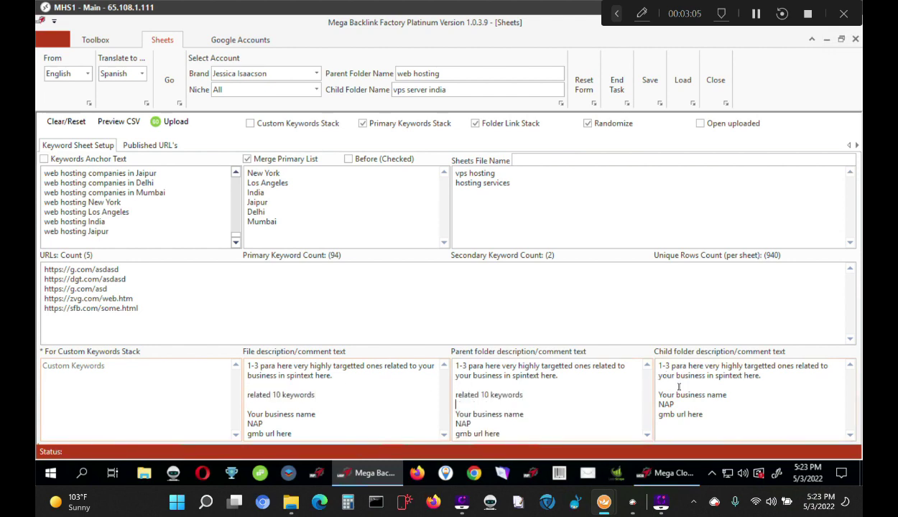
pyautogui.click(678, 388)
pyautogui.press('Return')
pyautogui.hotkey('ctrl', 'v')
pyautogui.press('Return')
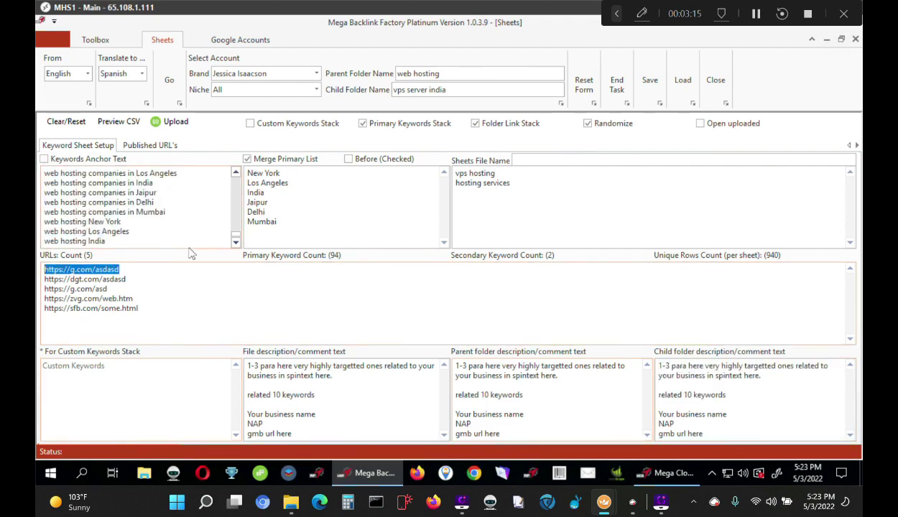
pyautogui.click(678, 396)
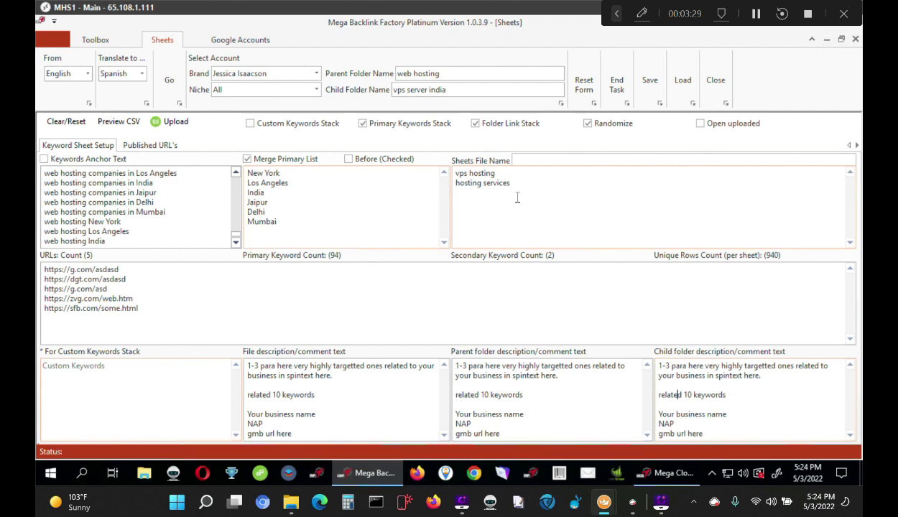
pyautogui.click(348, 209)
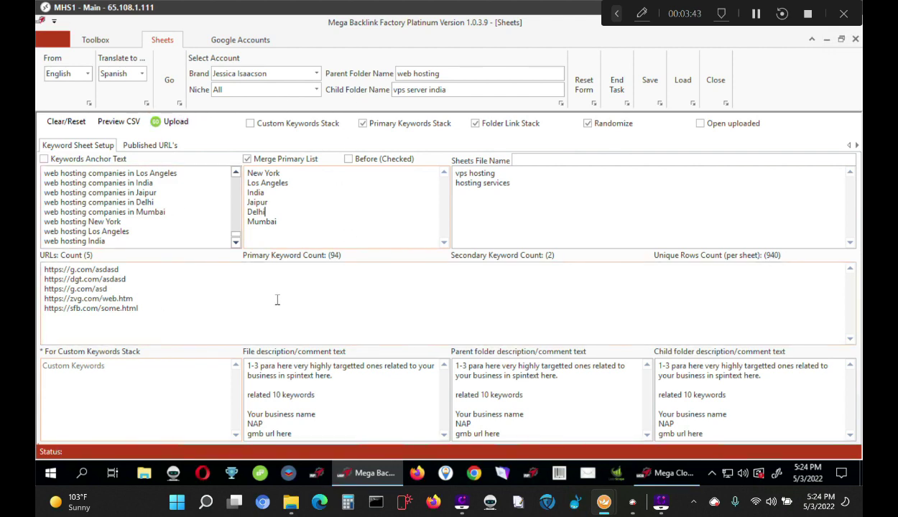
pyautogui.scroll(5, 183, 223)
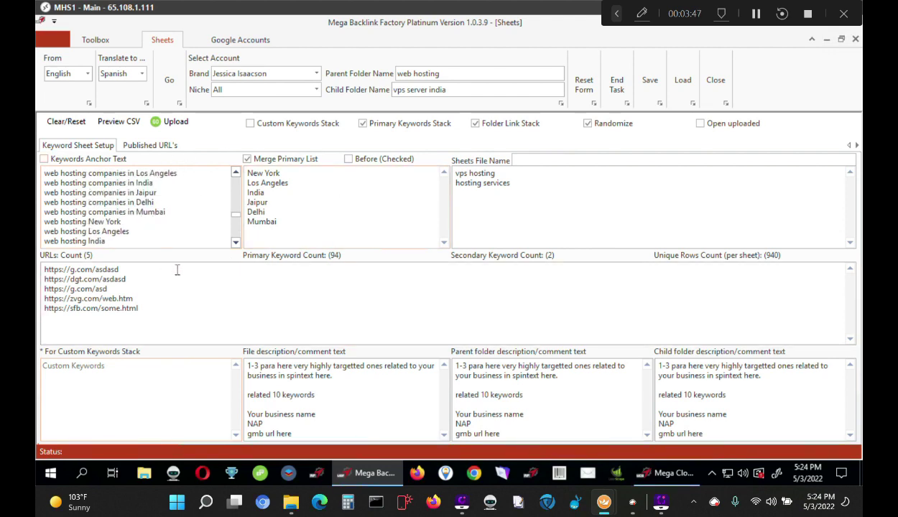
pyautogui.click(176, 210)
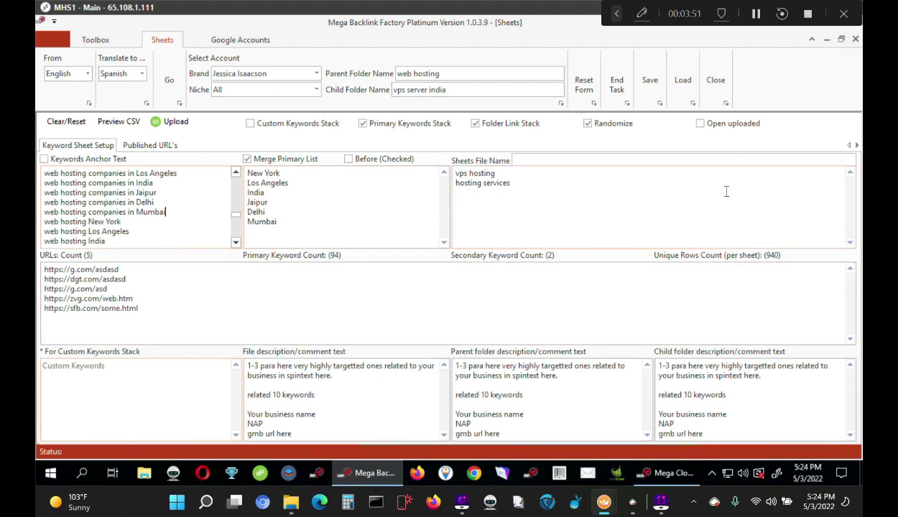